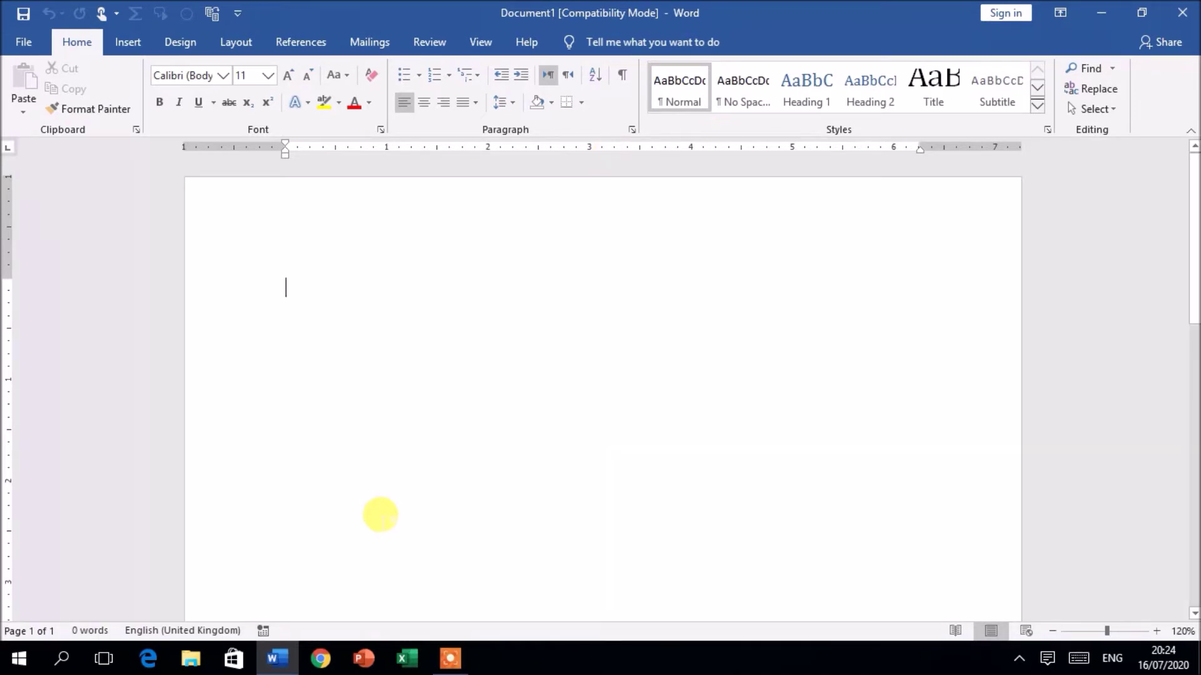
# Open the Chapter 02 document from the desktop and skim its content through to the last page.
pyautogui.click(1109, 14)
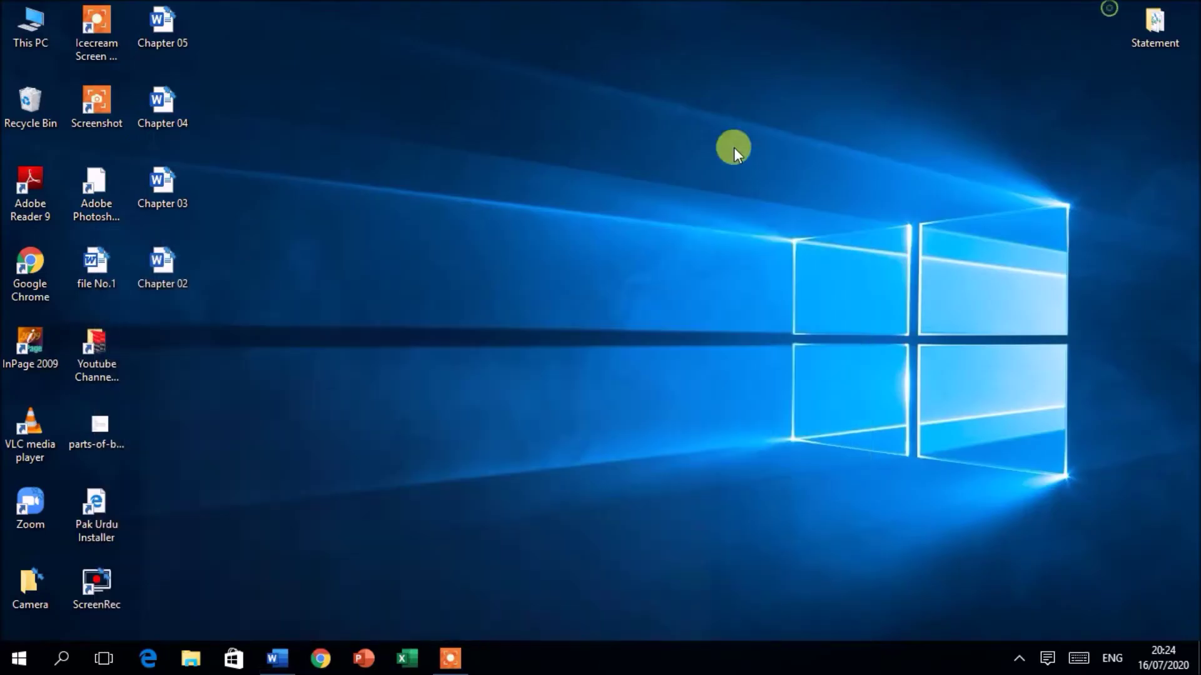
pyautogui.doubleClick(170, 266)
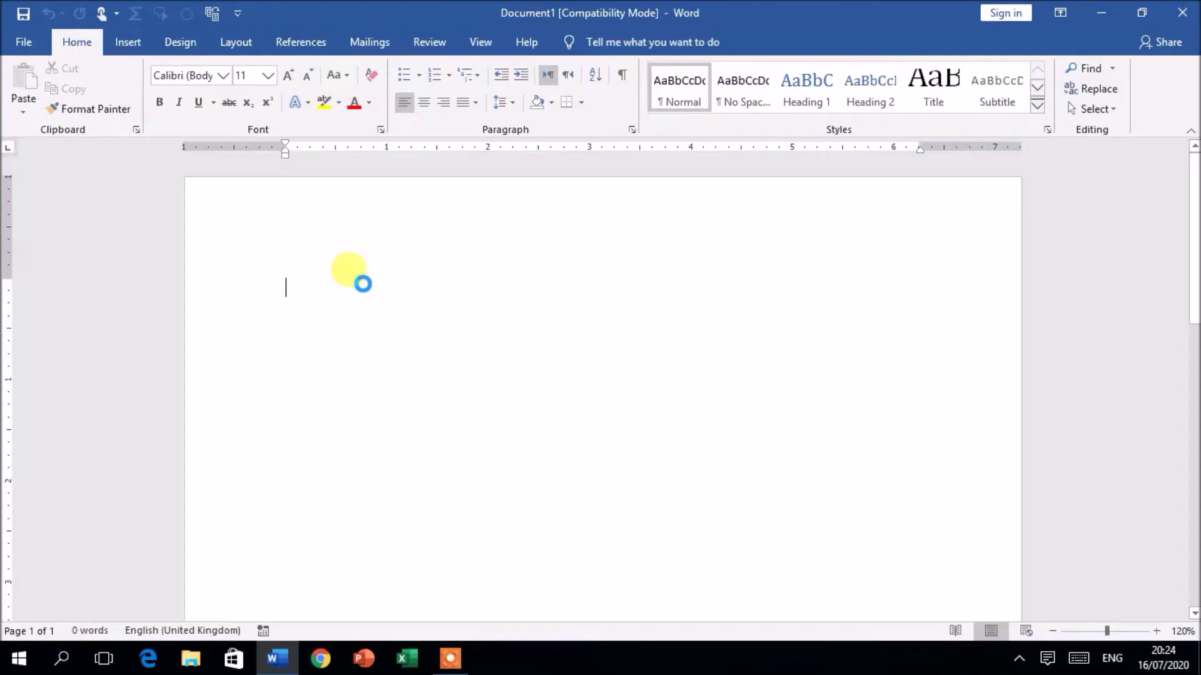
pyautogui.scroll(-15, 348, 278)
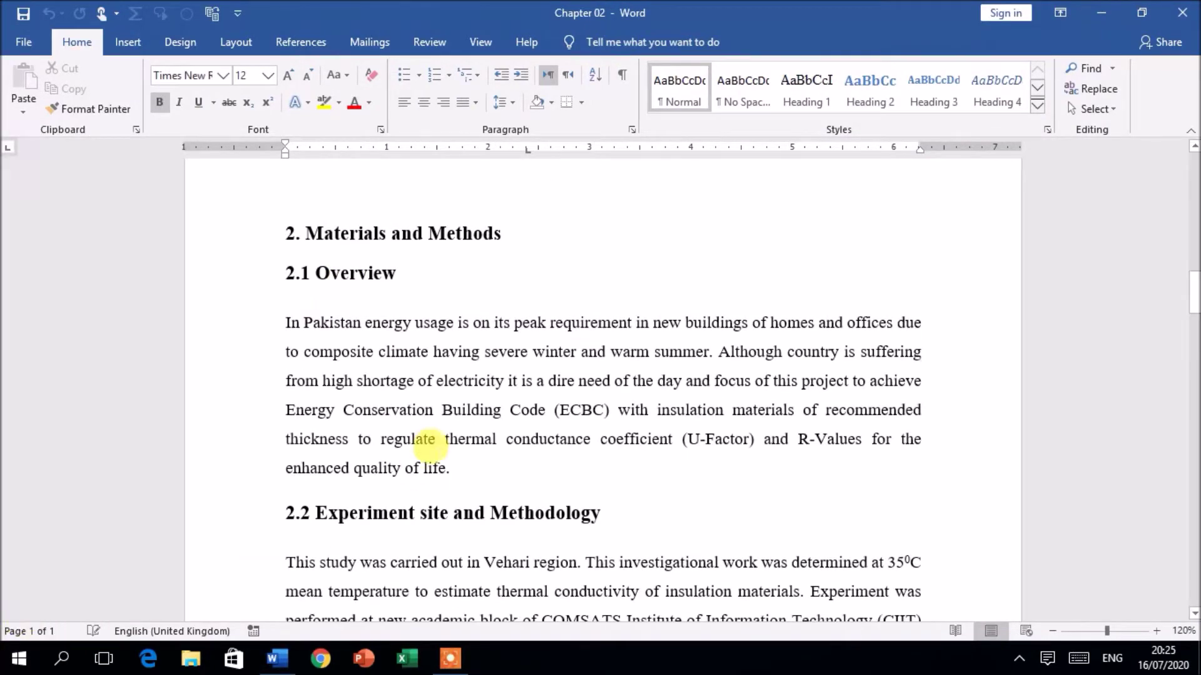
pyautogui.scroll(-3, 441, 378)
pyautogui.scroll(-14, 446, 366)
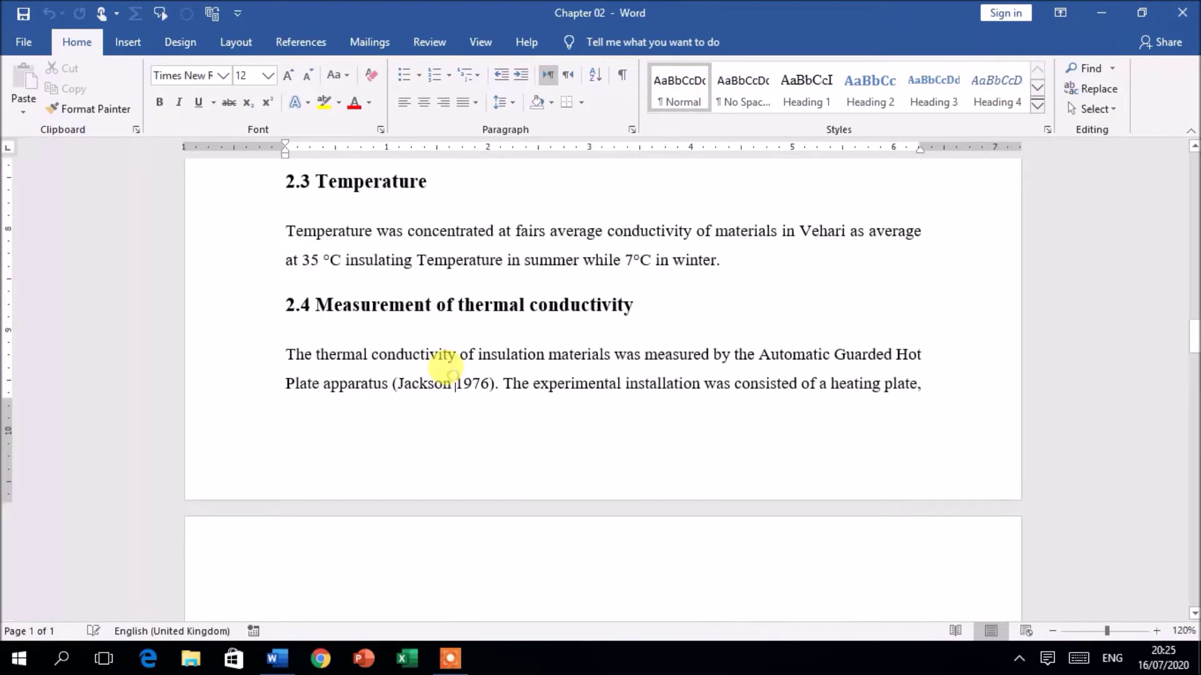
pyautogui.scroll(-1, 456, 357)
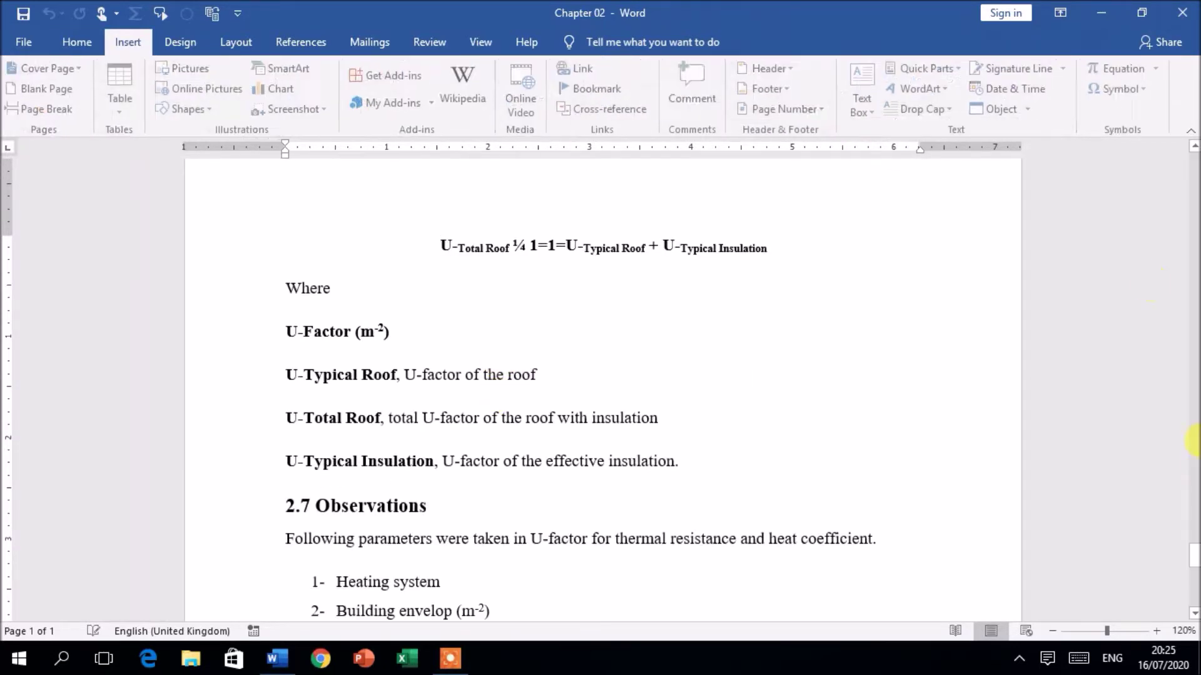
pyautogui.moveTo(1195, 441); pyautogui.dragTo(1191, 594)
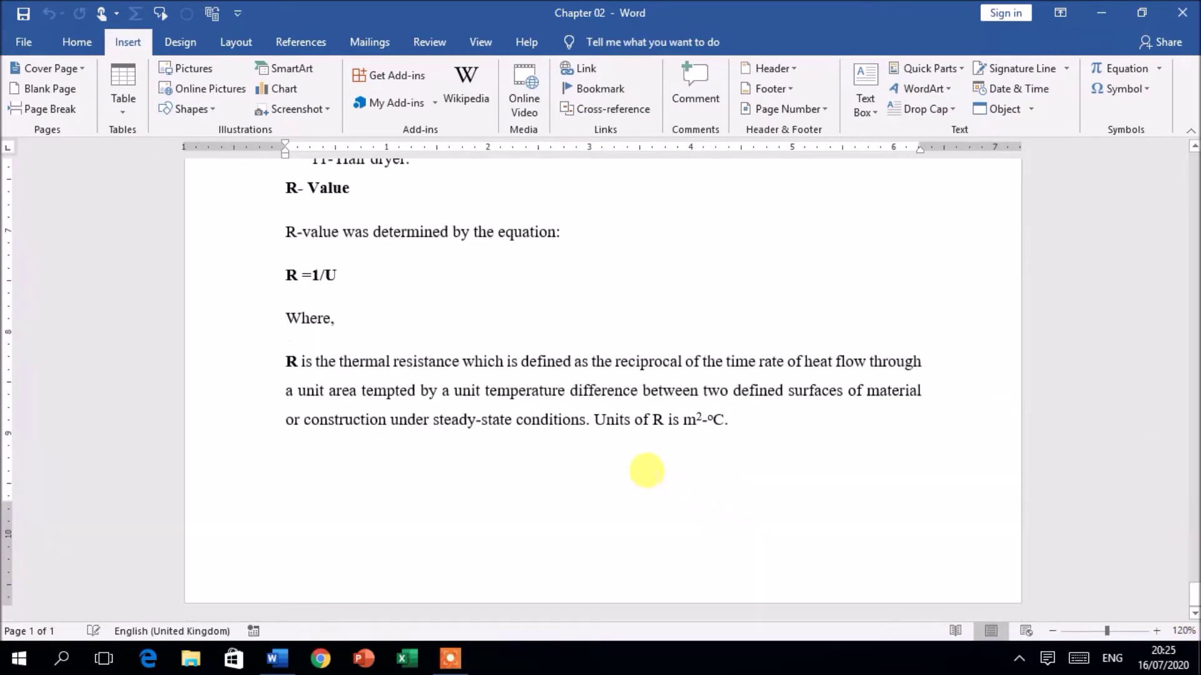
pyautogui.click(597, 443)
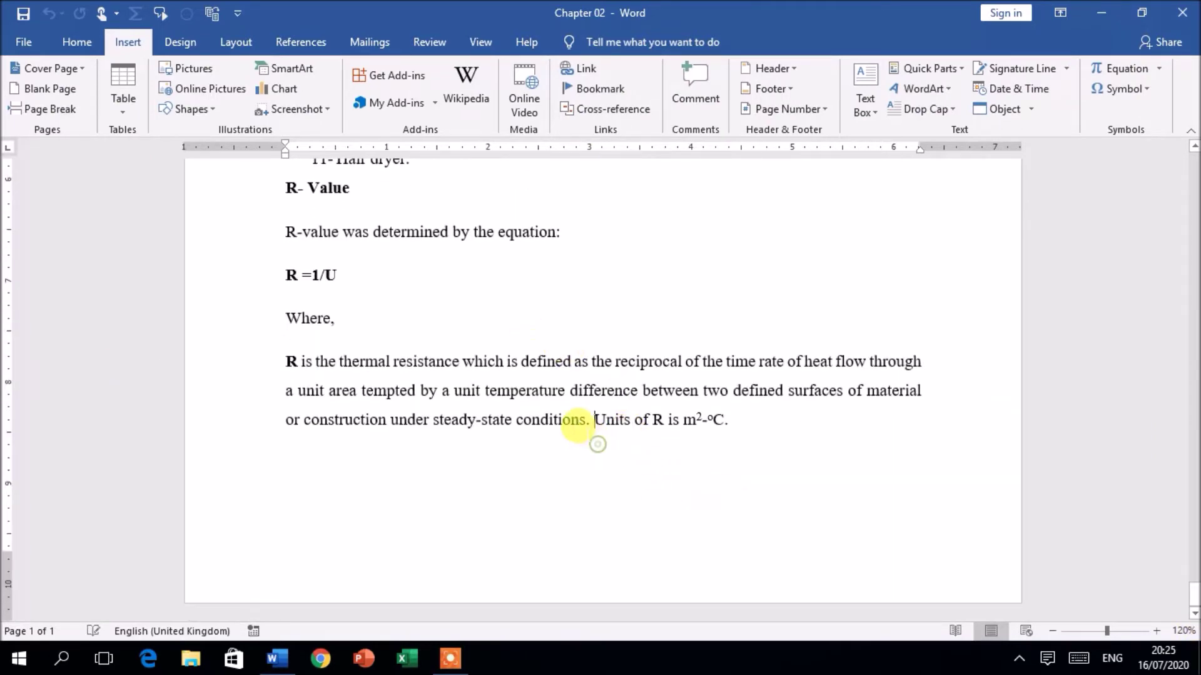
# Review the formulas in Chapter 02, show its page thumbnails to check its length, and close the document.
pyautogui.scroll(20, 577, 425)
pyautogui.scroll(-15, 598, 278)
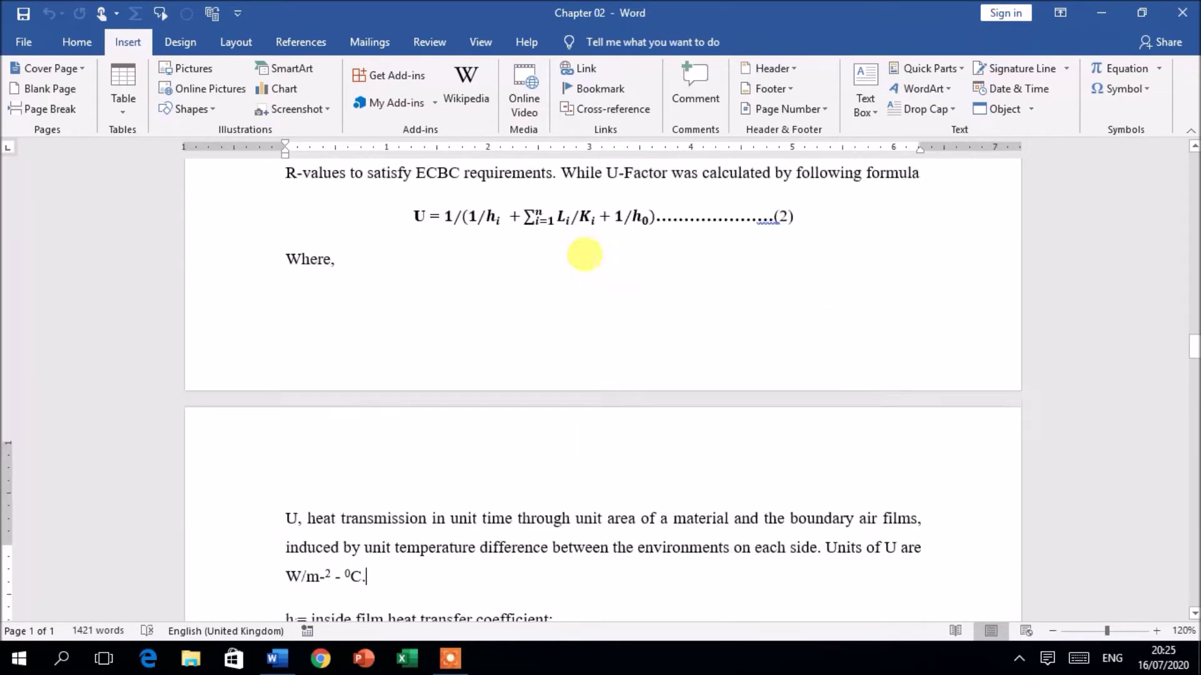
pyautogui.scroll(5, 585, 254)
pyautogui.moveTo(1192, 328); pyautogui.dragTo(1192, 616)
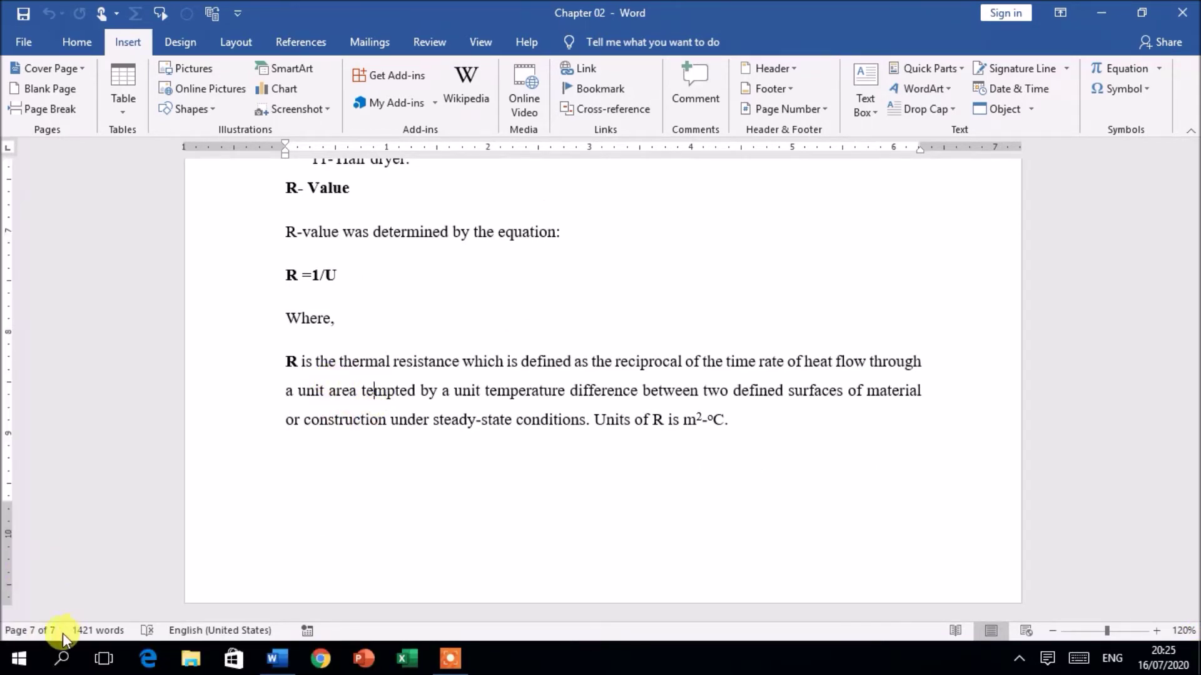
pyautogui.click(28, 630)
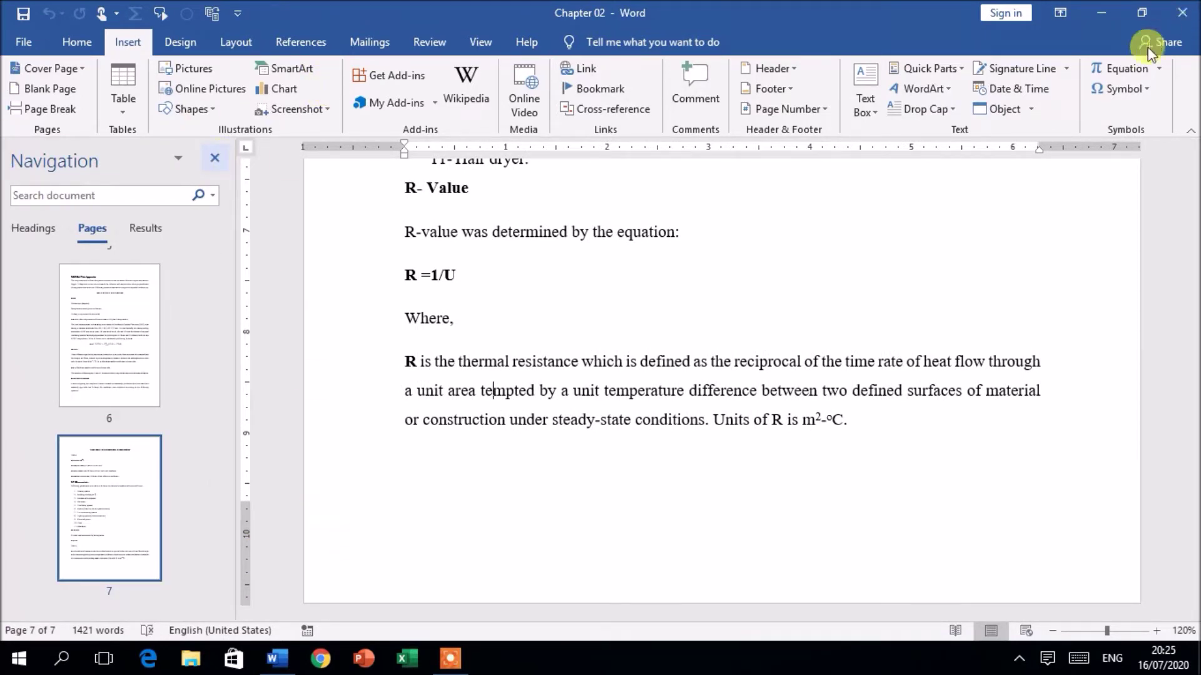
pyautogui.click(1166, 13)
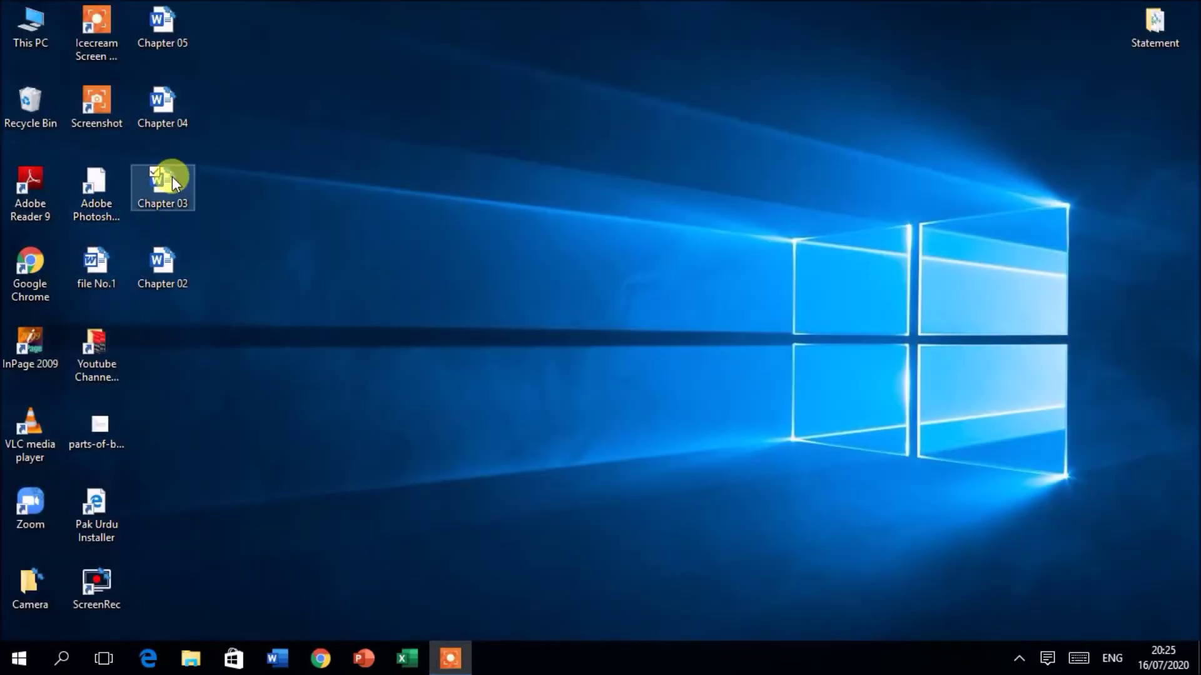
# Open the Chapter 03 document from the desktop, check its page count and Results content, and close it.
pyautogui.doubleClick(171, 176)
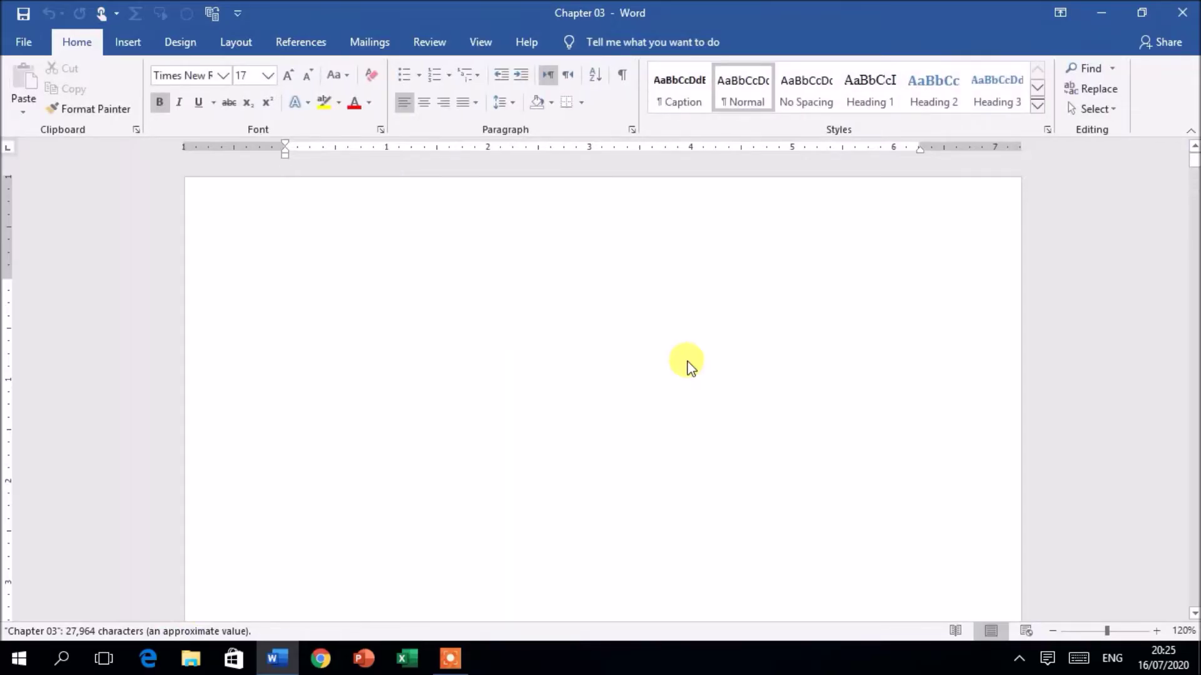
pyautogui.scroll(-8, 588, 353)
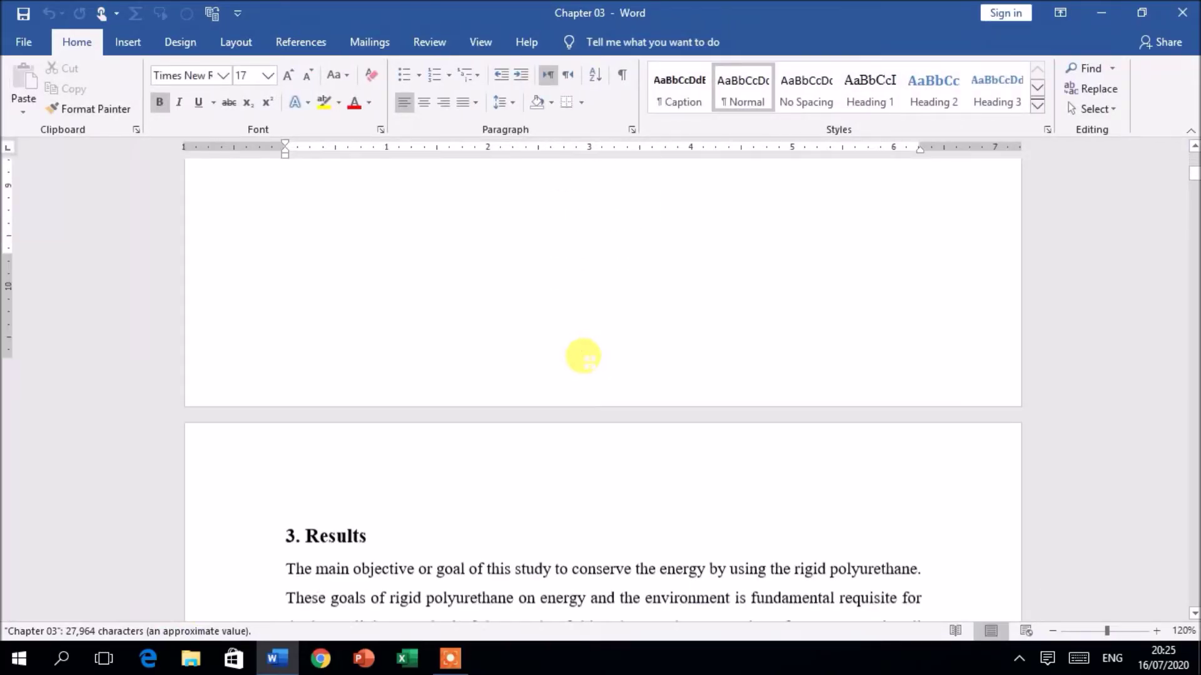
pyautogui.scroll(-1, 583, 356)
pyautogui.click(505, 518)
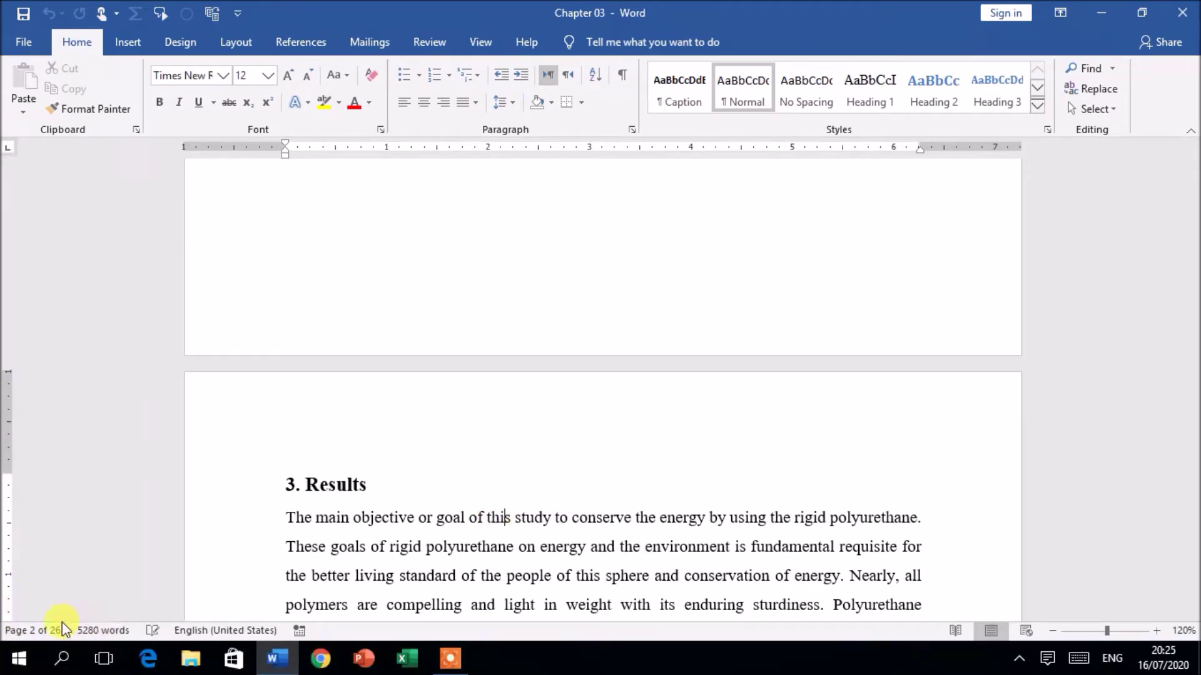
pyautogui.scroll(-5, 651, 421)
pyautogui.scroll(-20, 632, 497)
pyautogui.scroll(-10, 624, 494)
pyautogui.click(1035, 106)
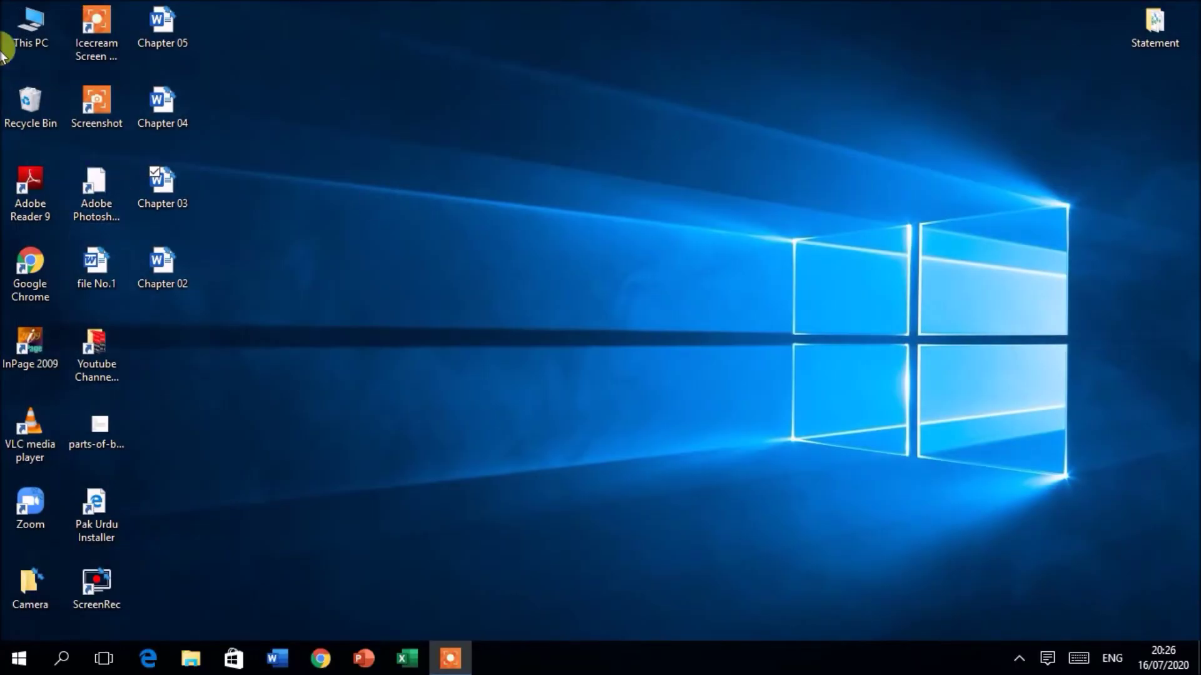
# Open the Chapter 04 document from the desktop, skim its Discussions section, and close it.
pyautogui.doubleClick(173, 107)
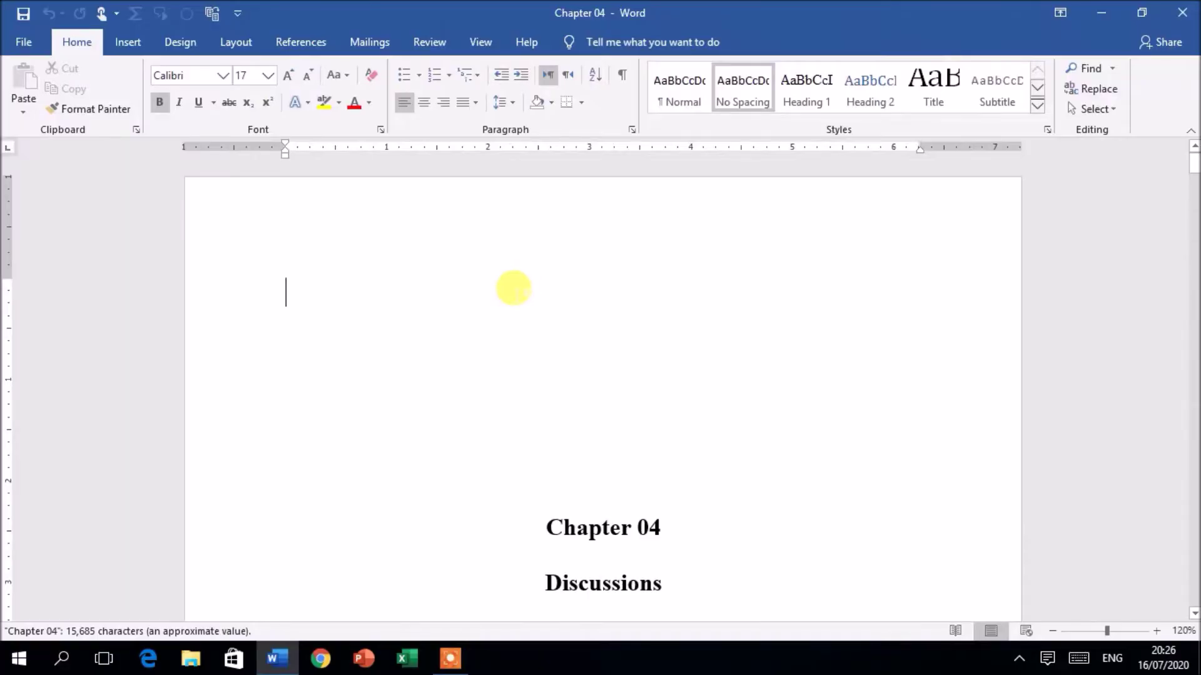
pyautogui.scroll(-5, 509, 287)
pyautogui.scroll(-10, 497, 321)
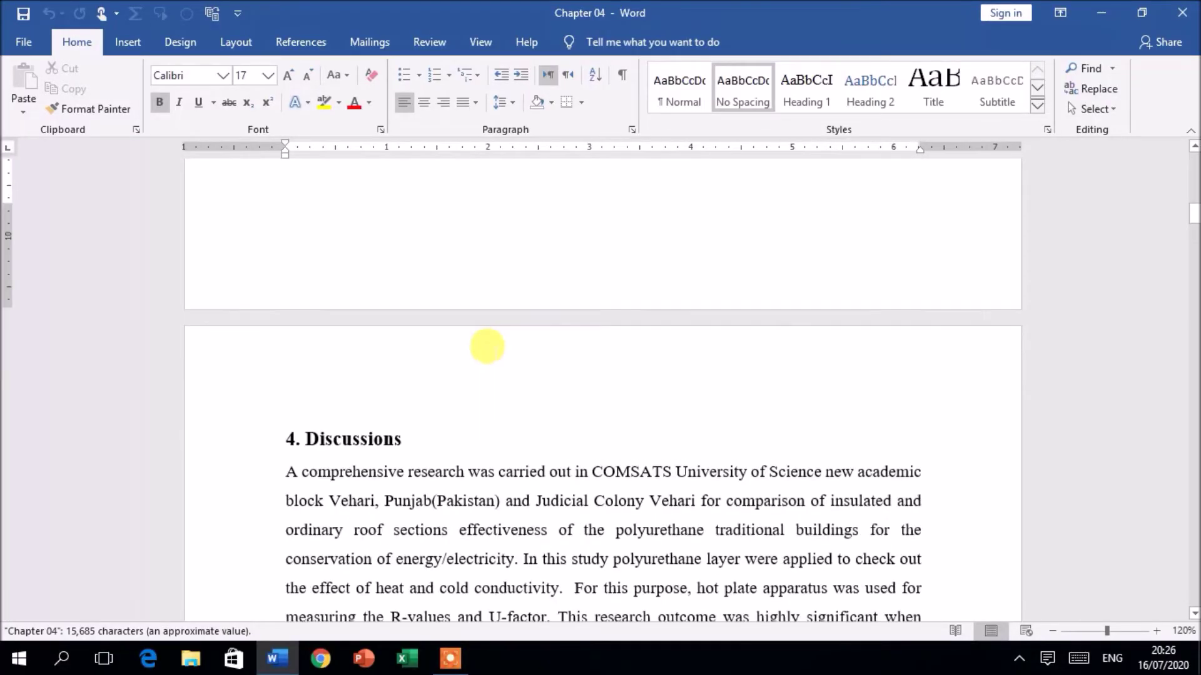
pyautogui.click(466, 366)
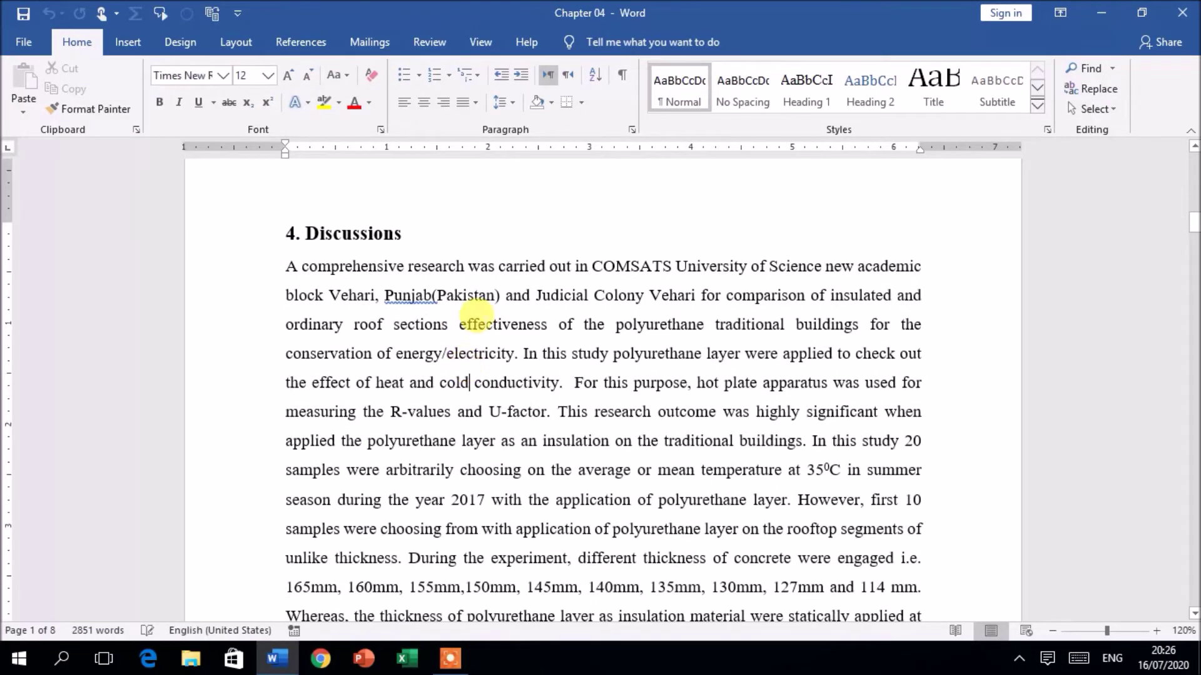
pyautogui.scroll(-9, 460, 348)
pyautogui.scroll(-15, 427, 400)
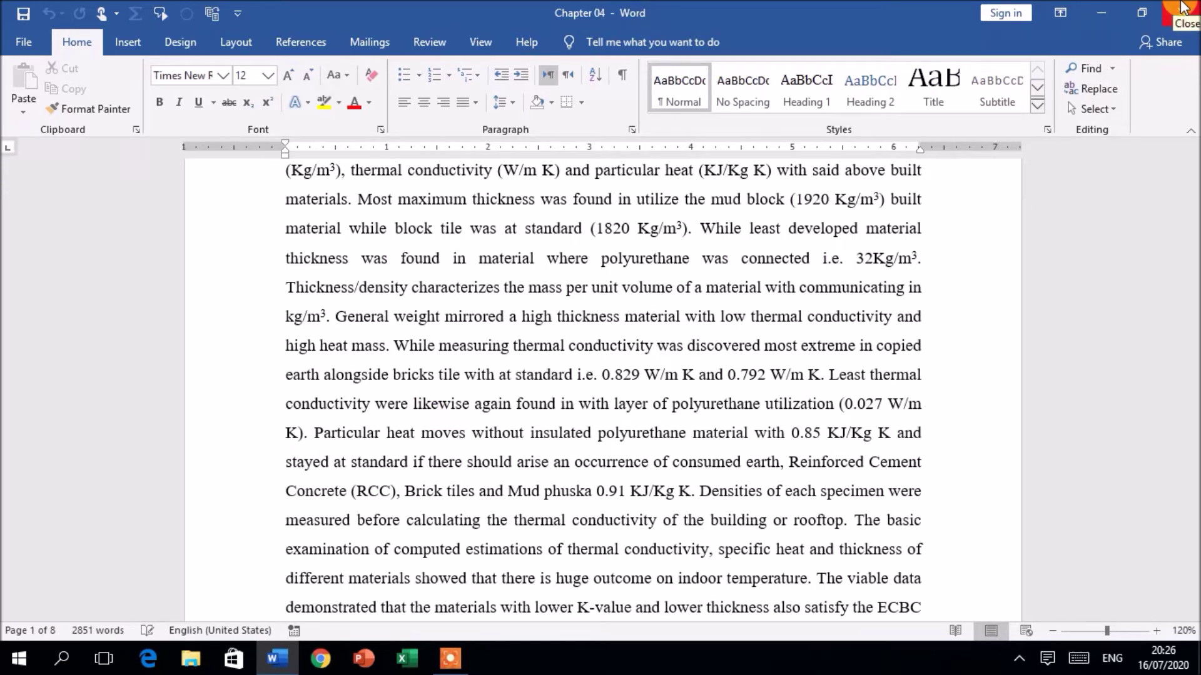
pyautogui.scroll(-12, 847, 374)
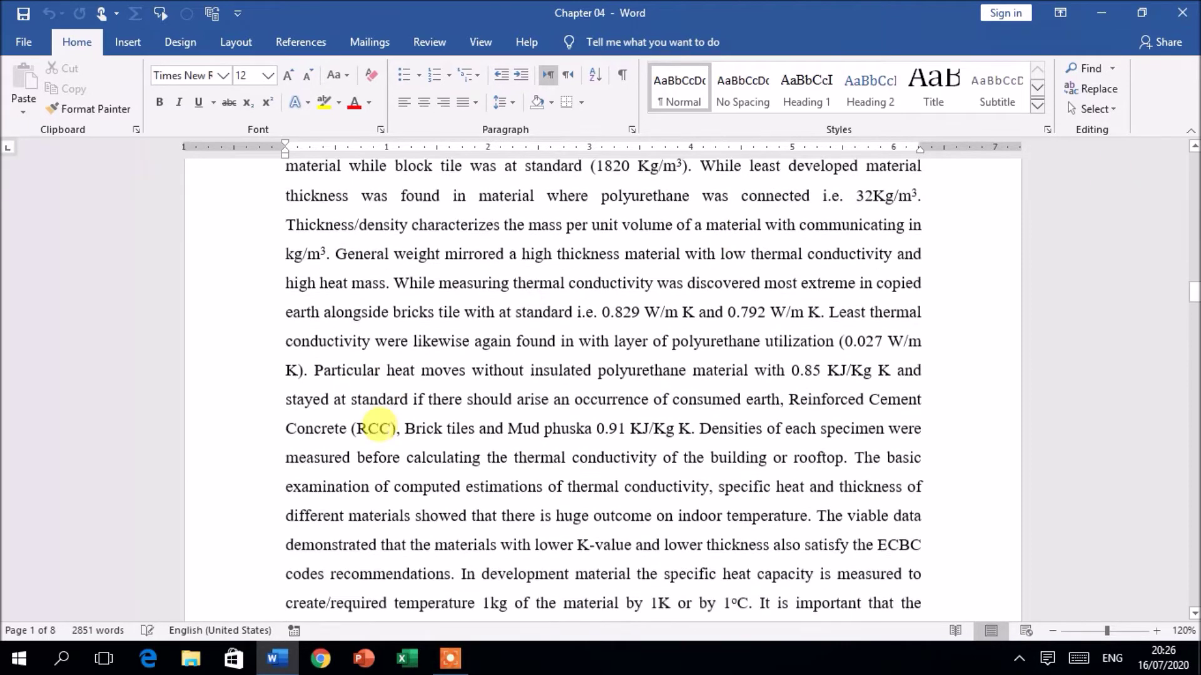
pyautogui.scroll(-1, 378, 423)
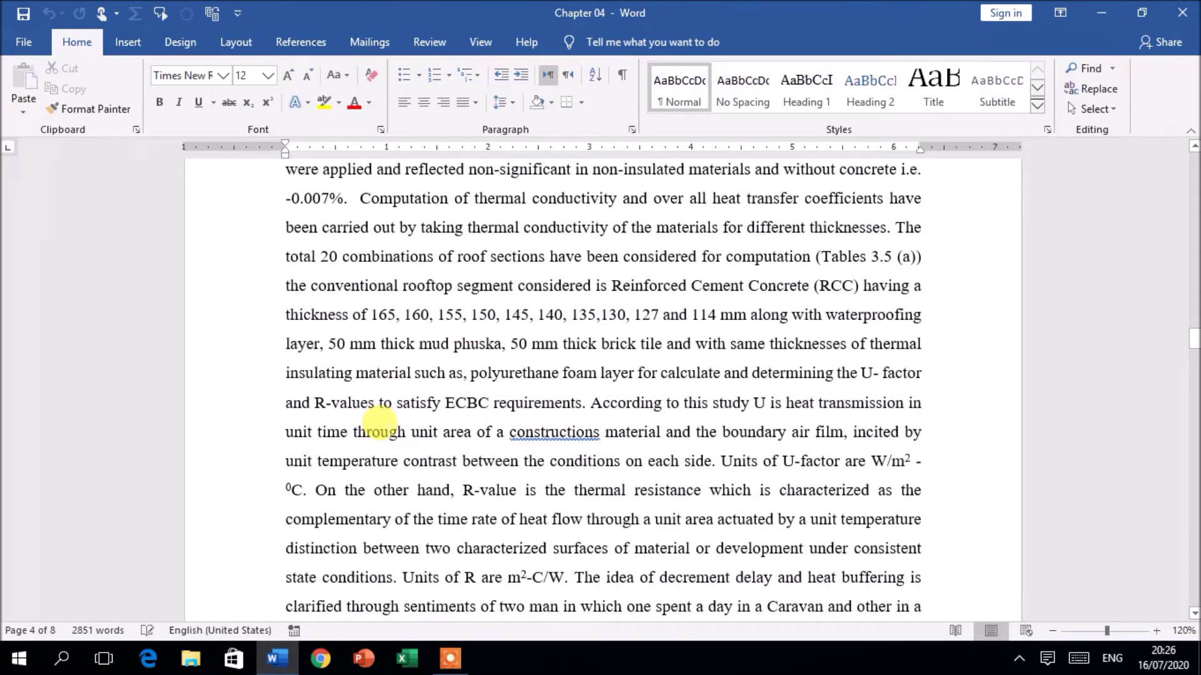
pyautogui.click(1181, 14)
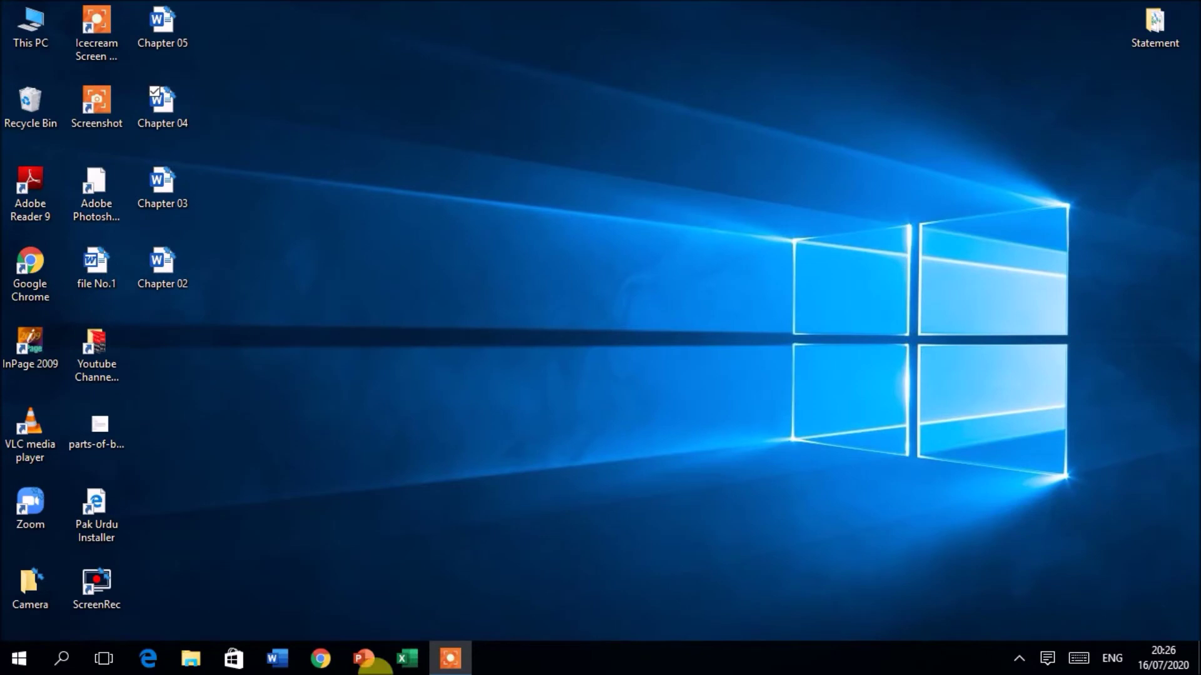
# Create a new blank Word document and open the file chooser for inserting text from a file.
pyautogui.click(277, 657)
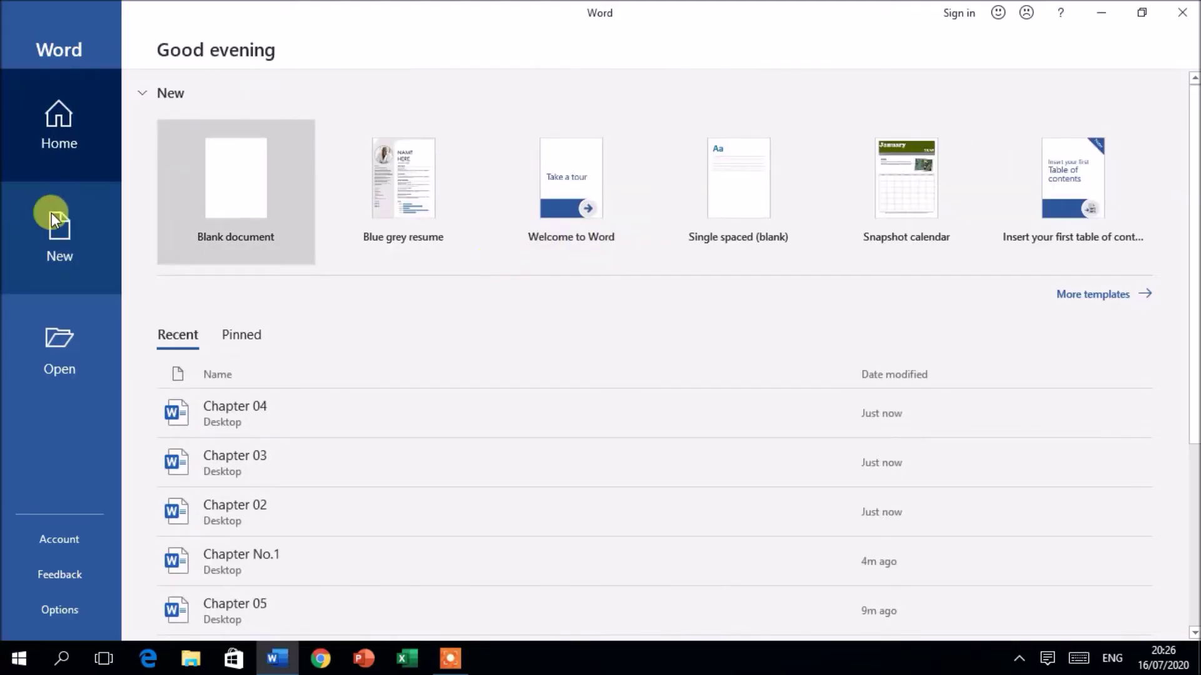
pyautogui.click(247, 189)
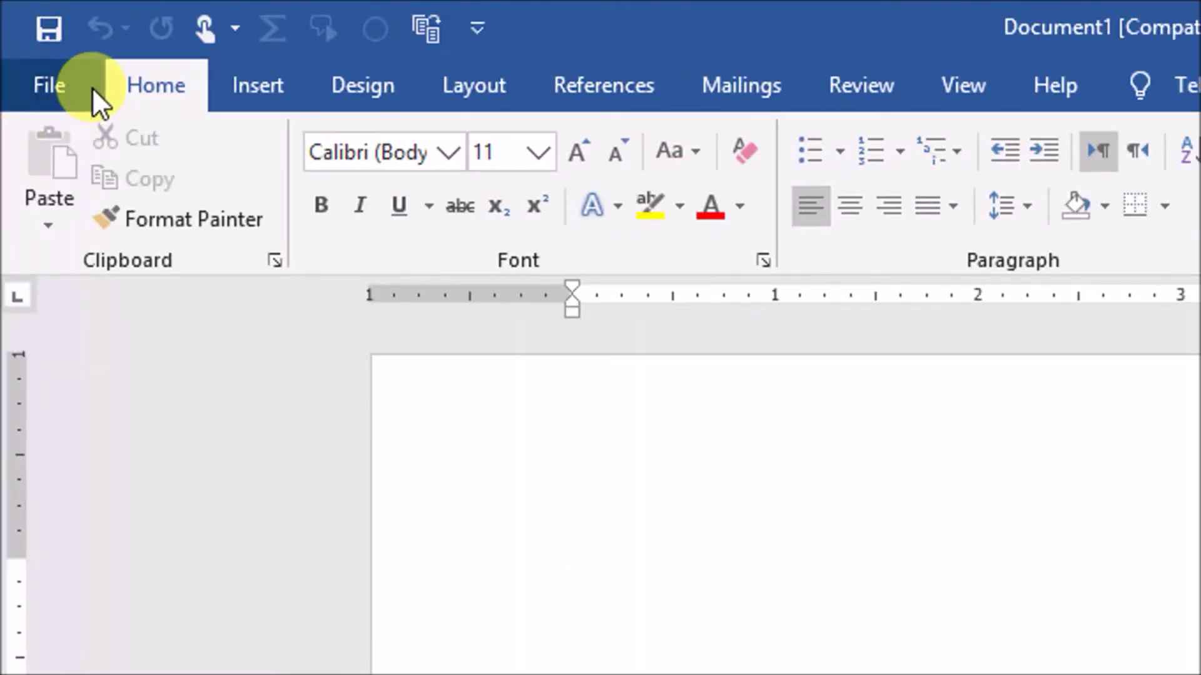
pyautogui.click(256, 84)
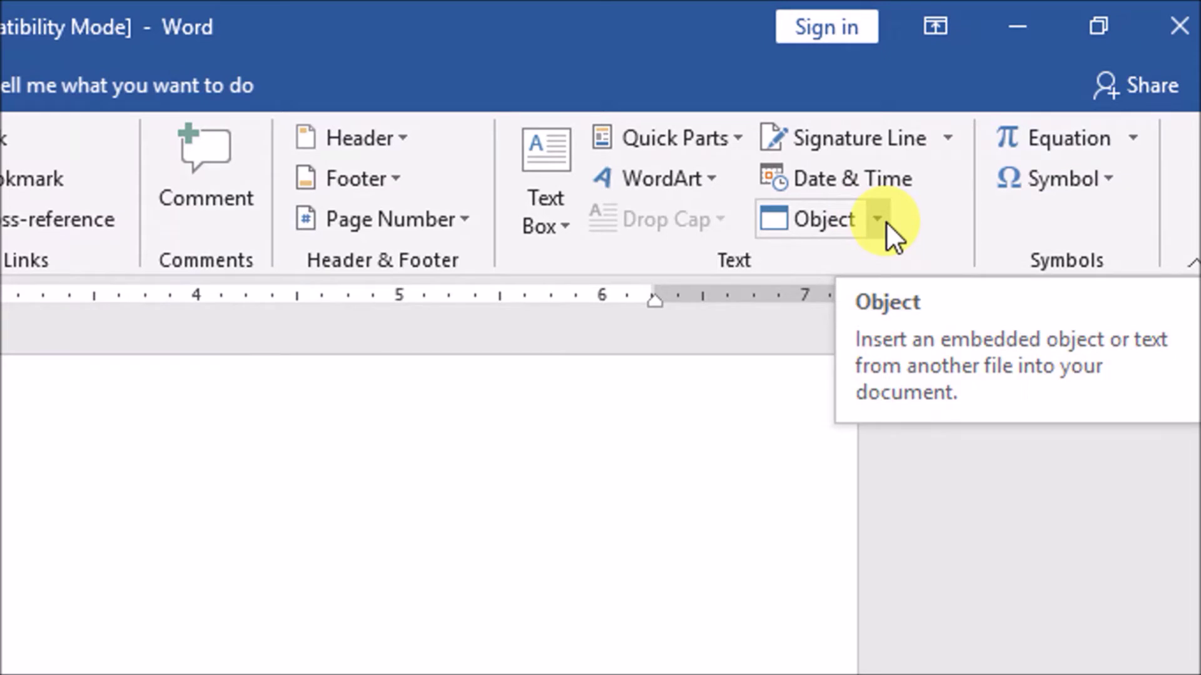
pyautogui.click(878, 219)
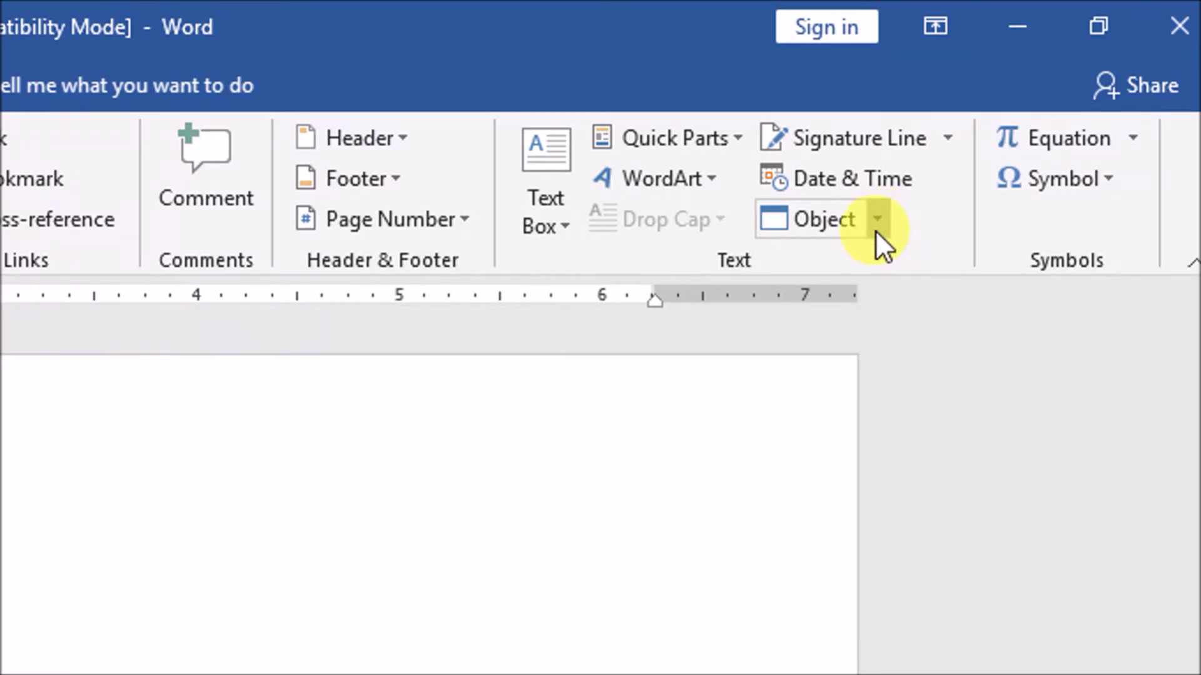
pyautogui.click(879, 224)
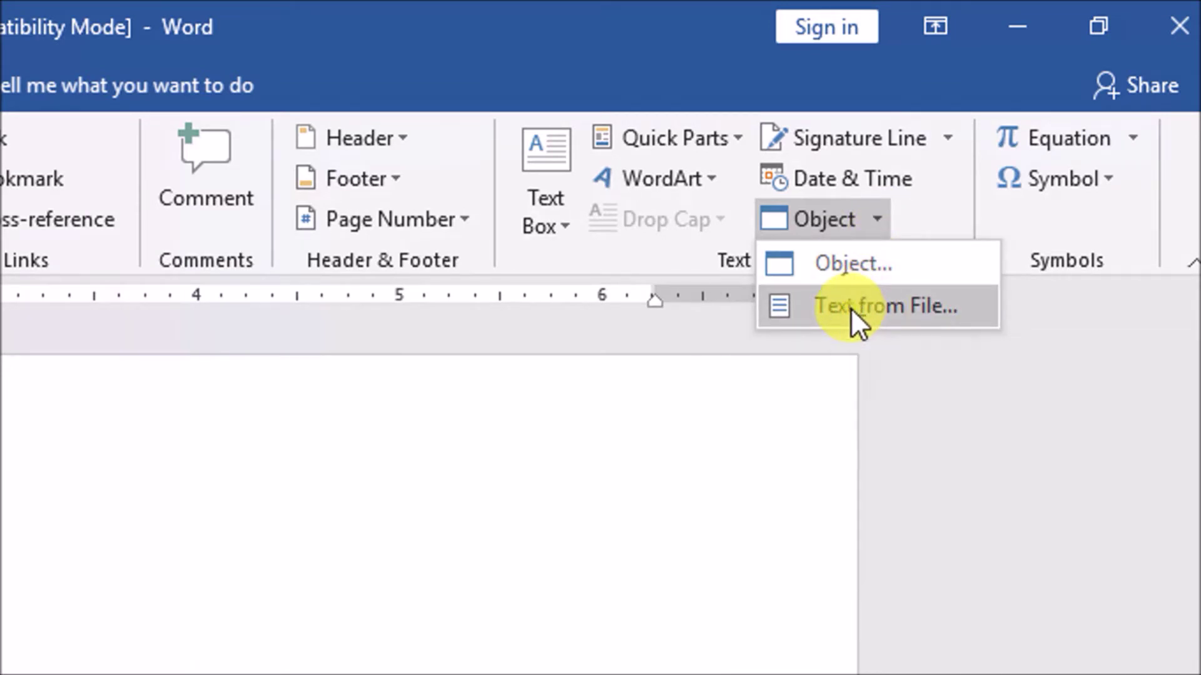
pyautogui.click(850, 307)
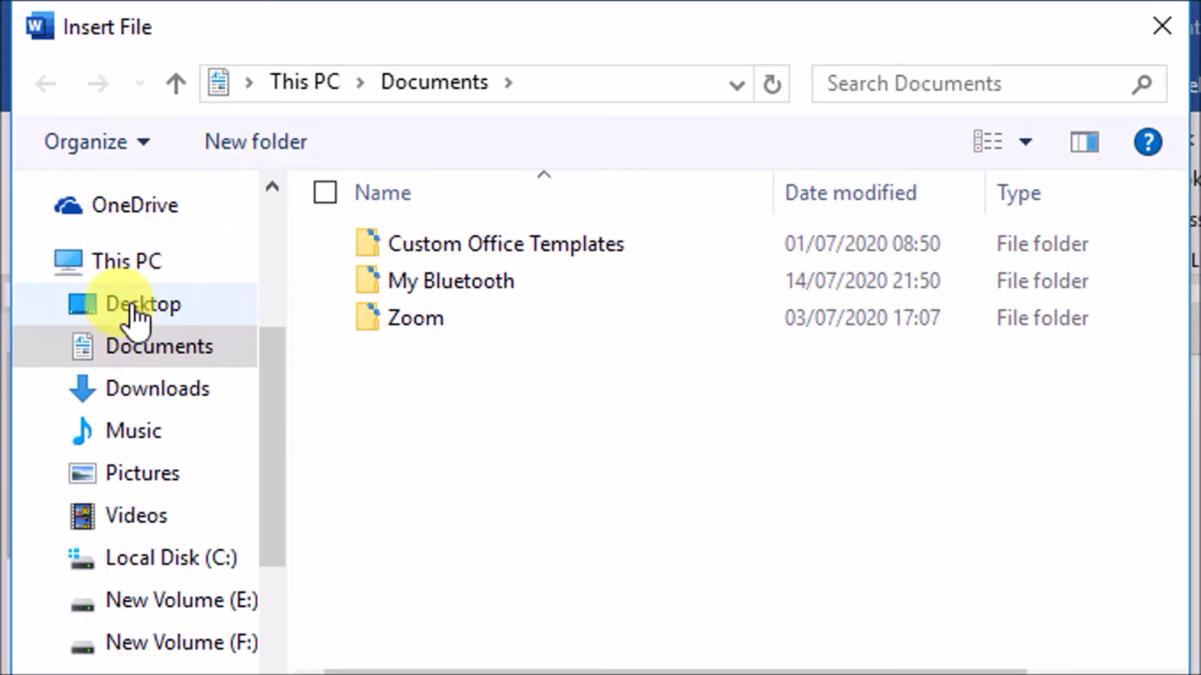
# Insert the text of Chapter 02, Chapter 03, Chapter 04 and Chapter 05 from the Desktop into the document.
pyautogui.click(103, 314)
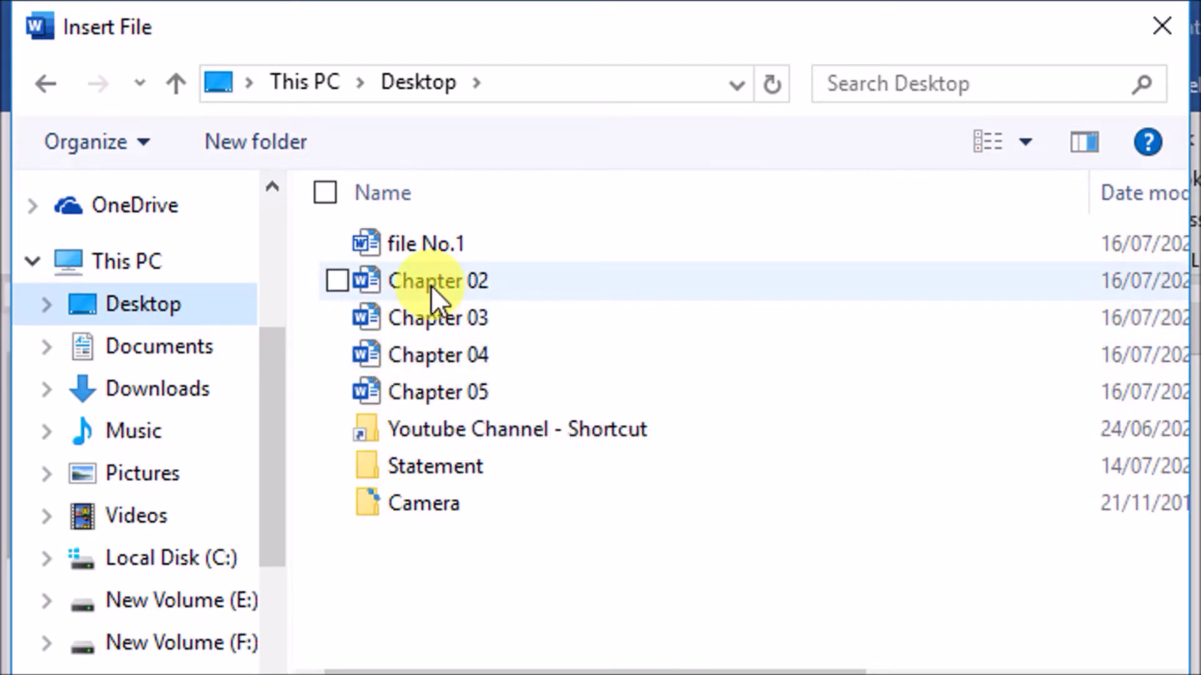
pyautogui.click(432, 294)
pyautogui.keyDown('ctrl'); pyautogui.click(433, 316); pyautogui.keyUp('ctrl')
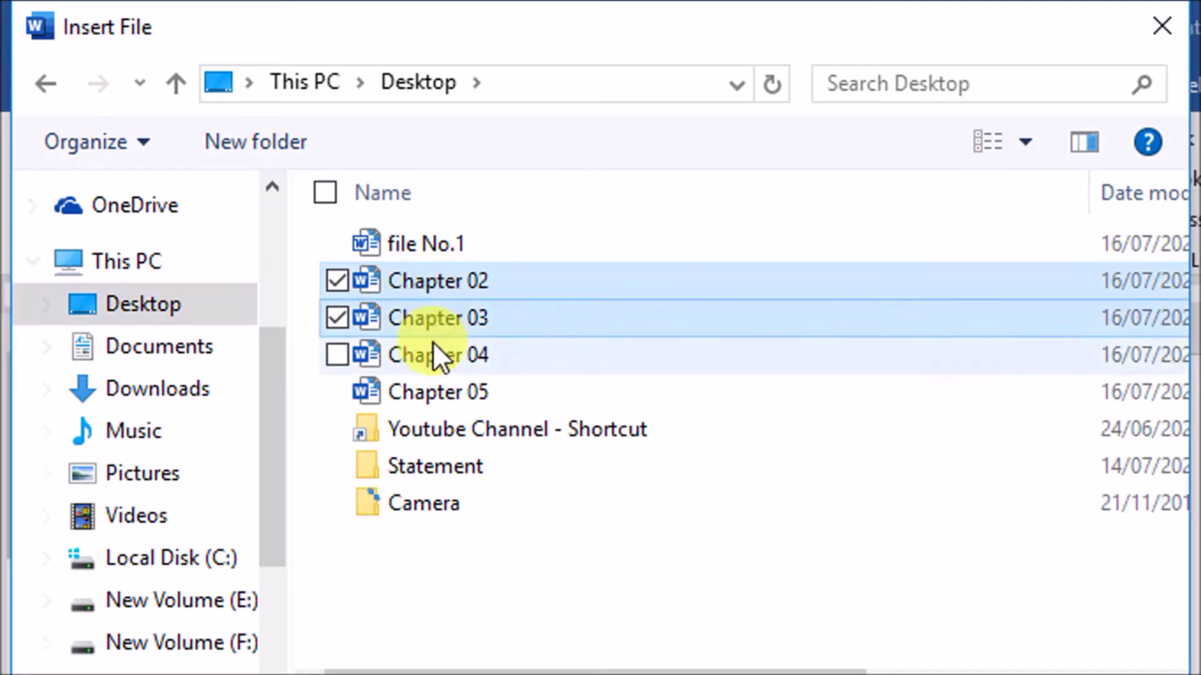
pyautogui.keyDown('ctrl'); pyautogui.click(431, 344); pyautogui.keyUp('ctrl')
pyautogui.keyDown('ctrl'); pyautogui.click(431, 383); pyautogui.keyUp('ctrl')
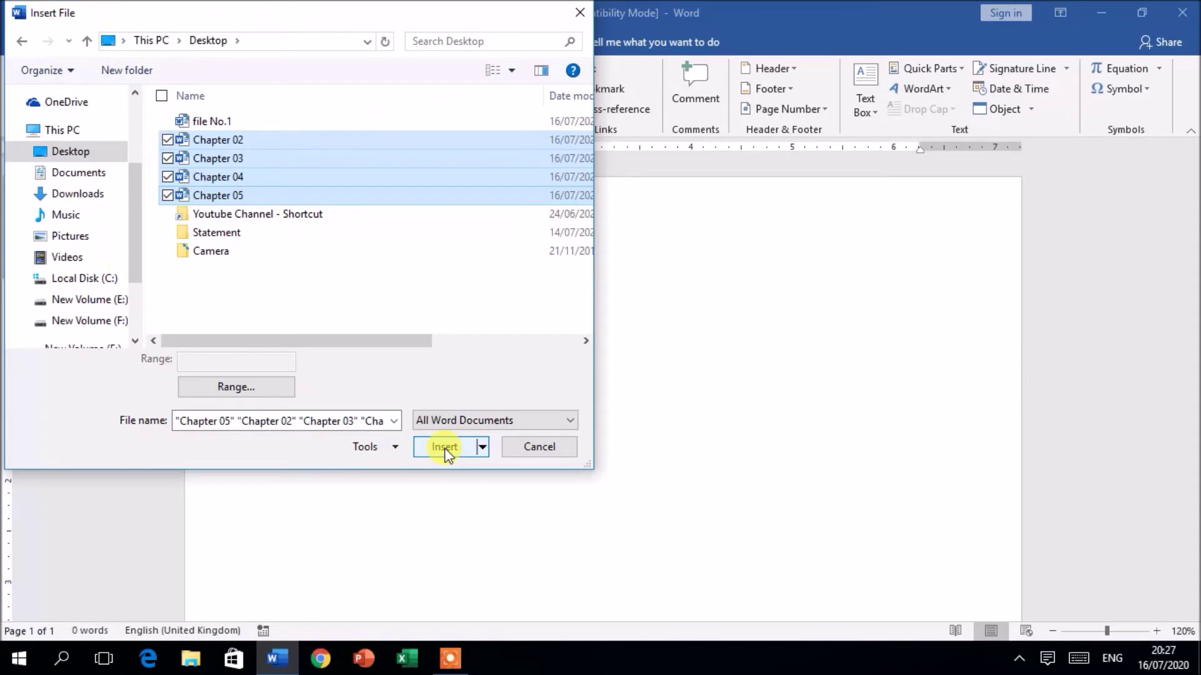
pyautogui.click(444, 447)
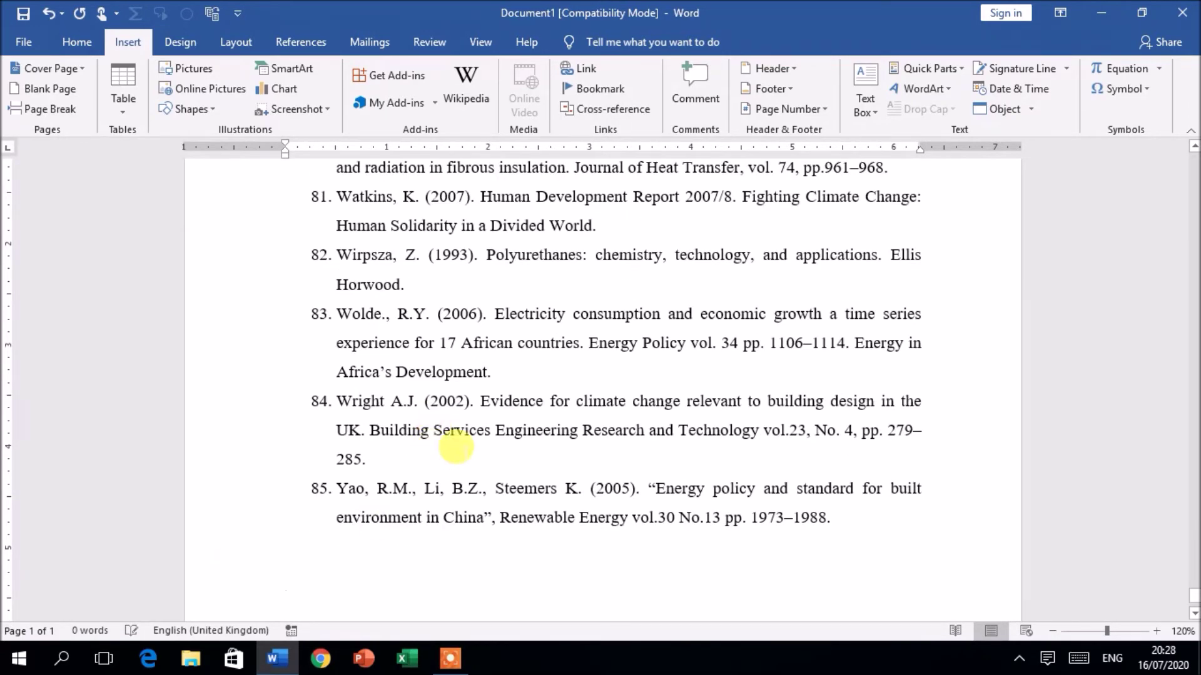
# Look through the numbered references at the end of the merged document and return to its beginning.
pyautogui.scroll(15, 430, 445)
pyautogui.scroll(15, 438, 407)
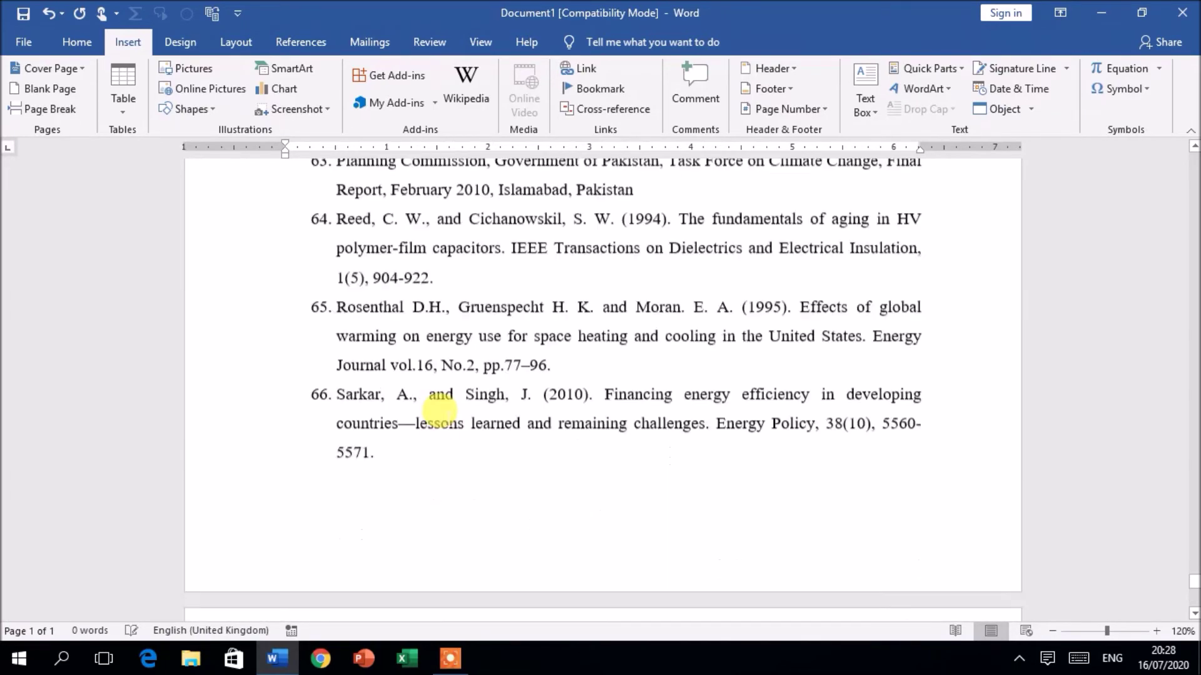
pyautogui.scroll(10, 444, 346)
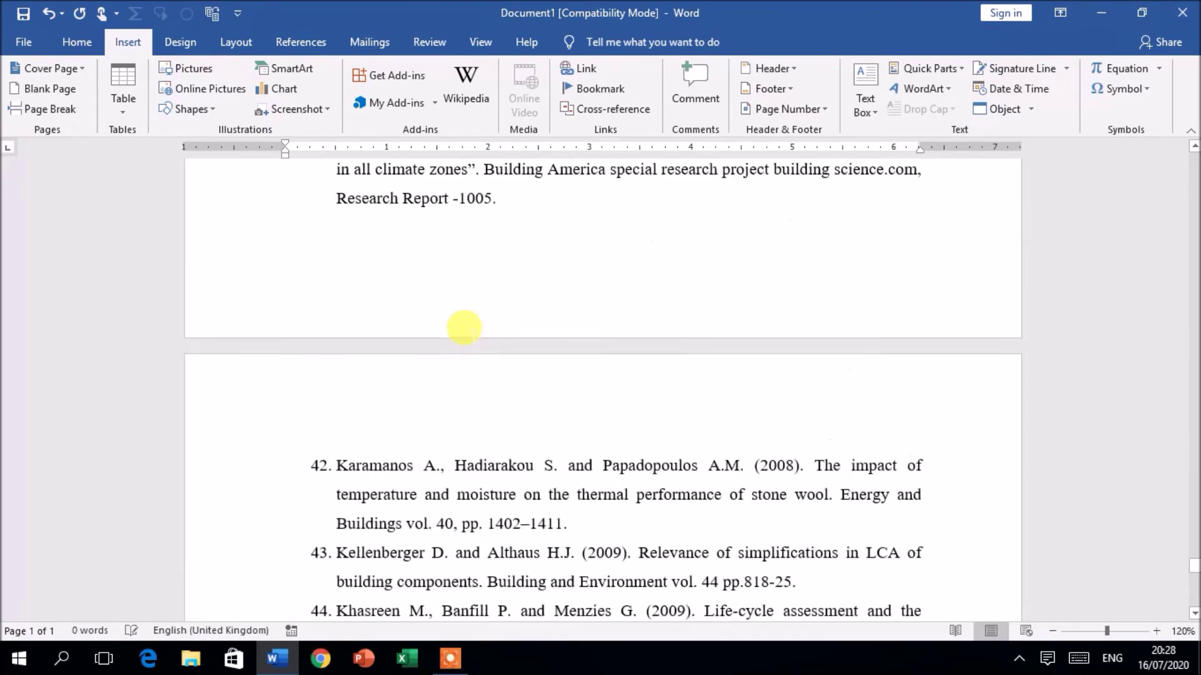
pyautogui.scroll(4, 425, 256)
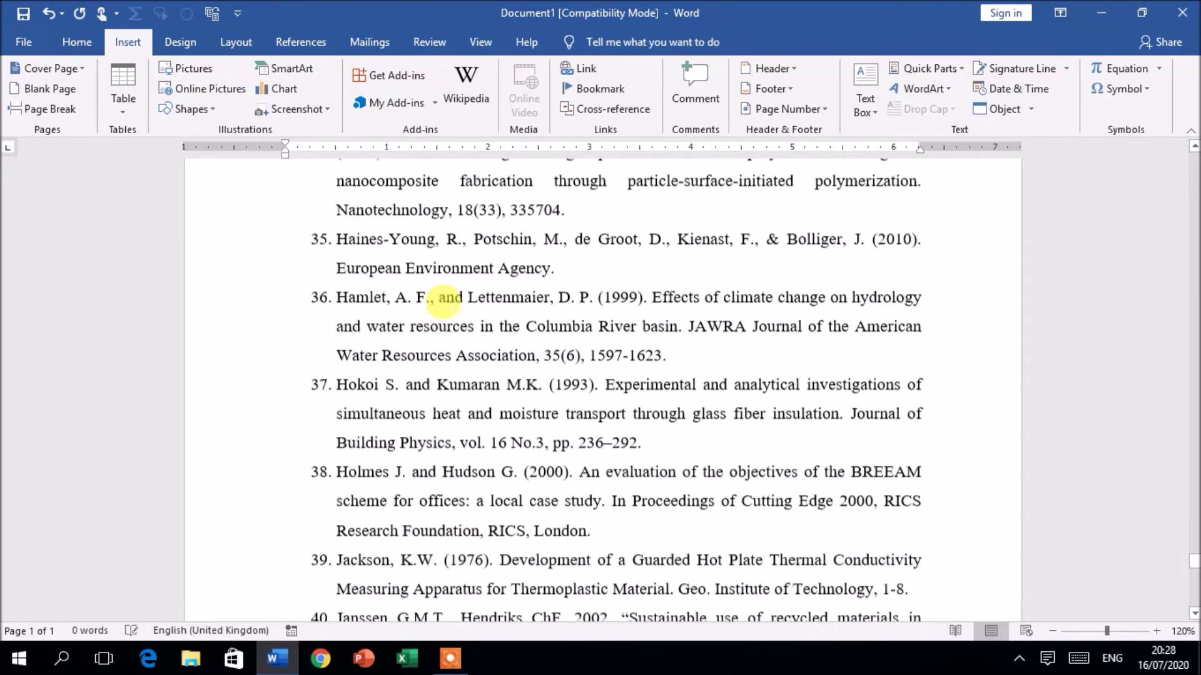
pyautogui.scroll(4, 438, 307)
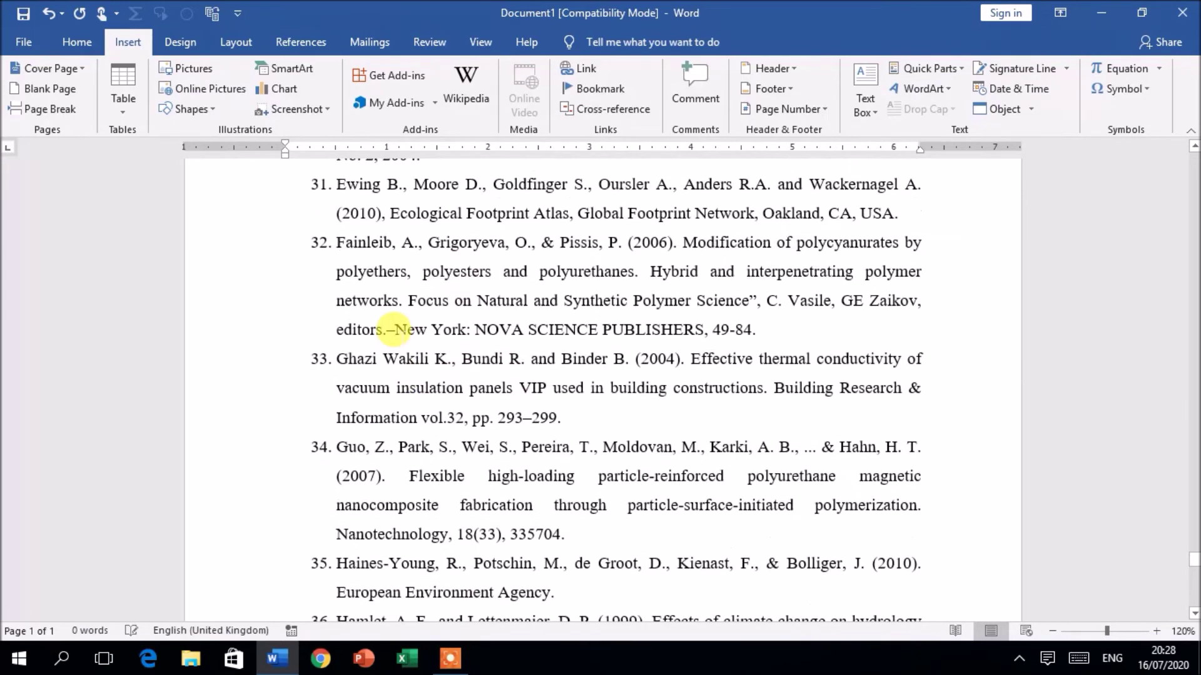
pyautogui.scroll(20, 394, 330)
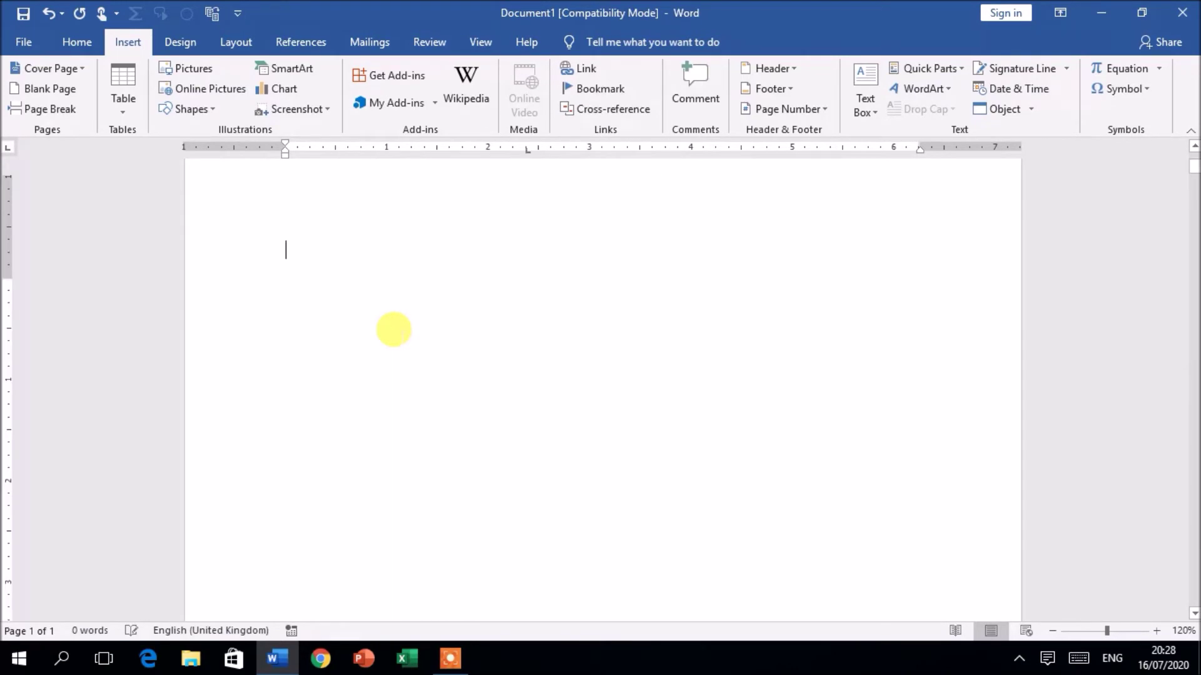
# Review the inserted Chapter 02 Materials and Methods from its title page through to the Chapter 03 title page.
pyautogui.scroll(-4, 411, 319)
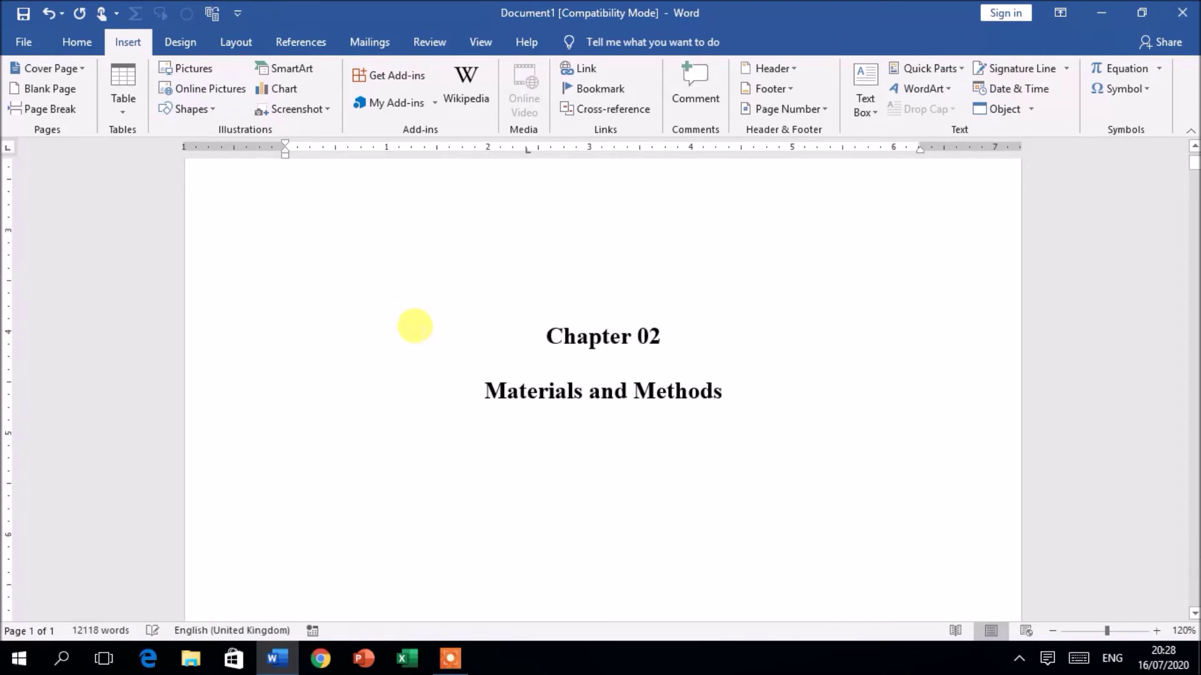
pyautogui.scroll(-12, 410, 322)
pyautogui.click(374, 349)
pyautogui.scroll(-20, 370, 382)
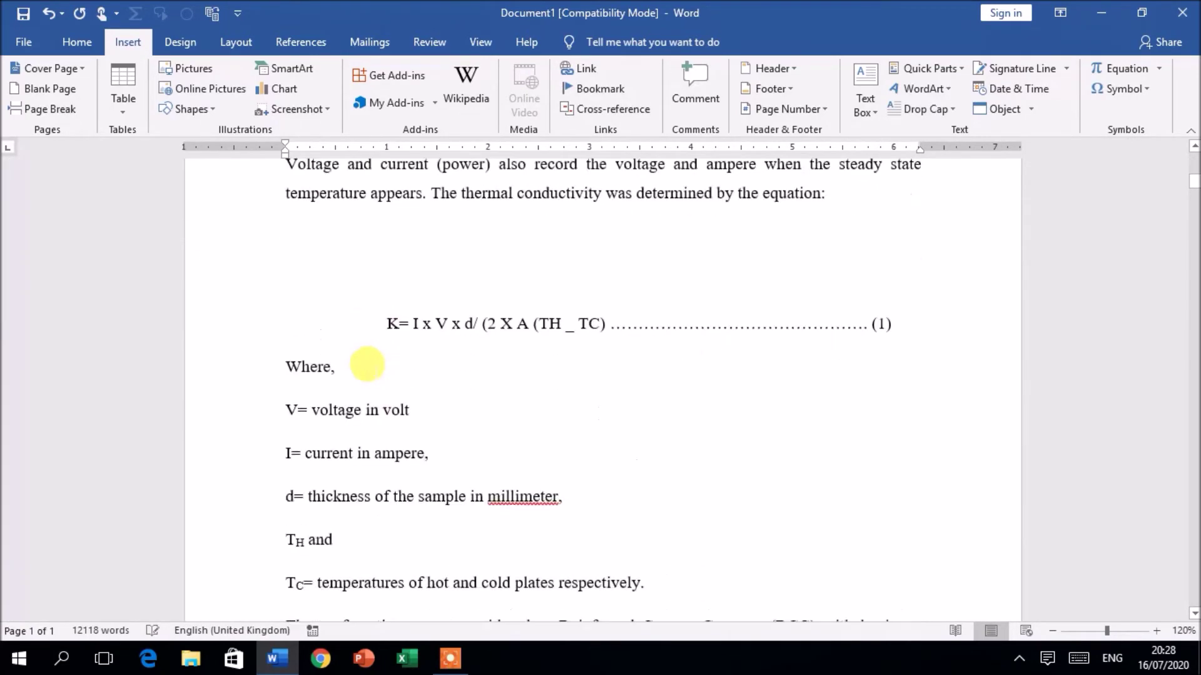
pyautogui.scroll(-20, 367, 363)
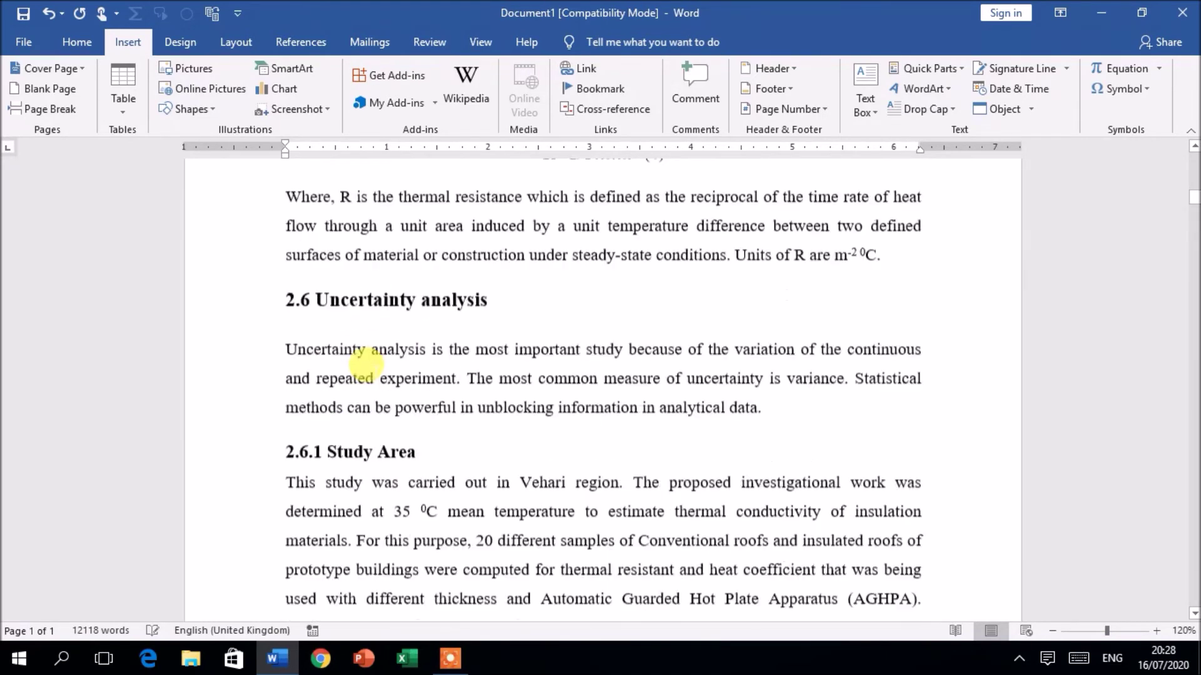
pyautogui.scroll(-20, 367, 362)
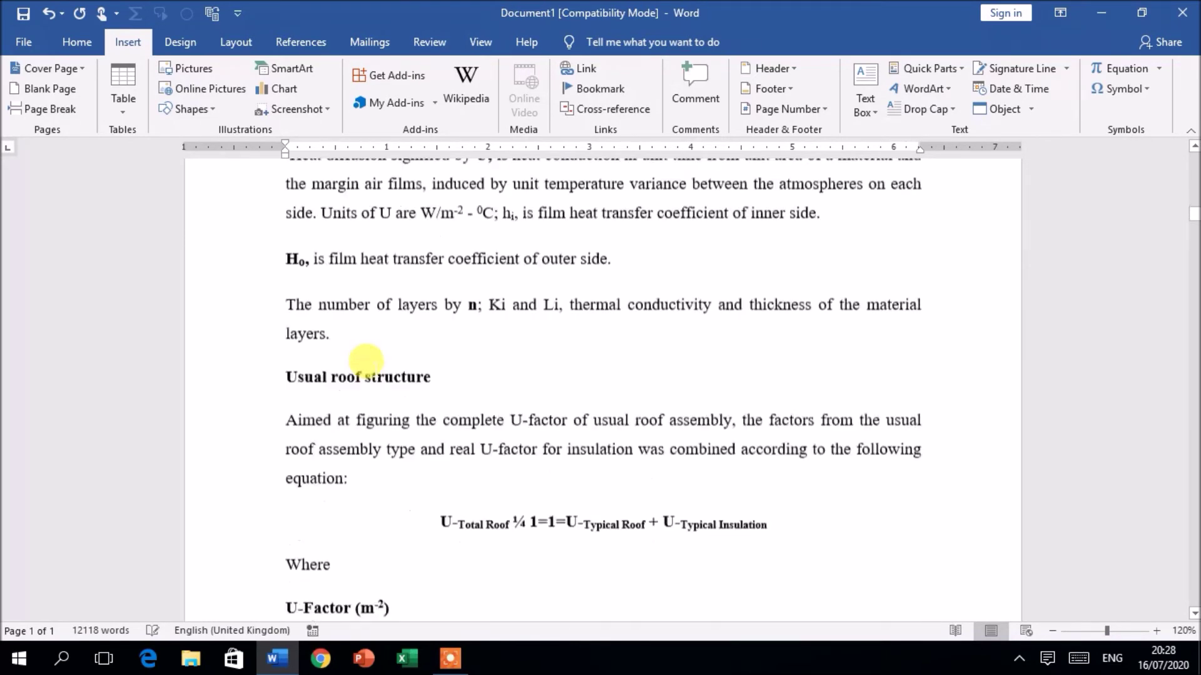
pyautogui.scroll(-20, 367, 362)
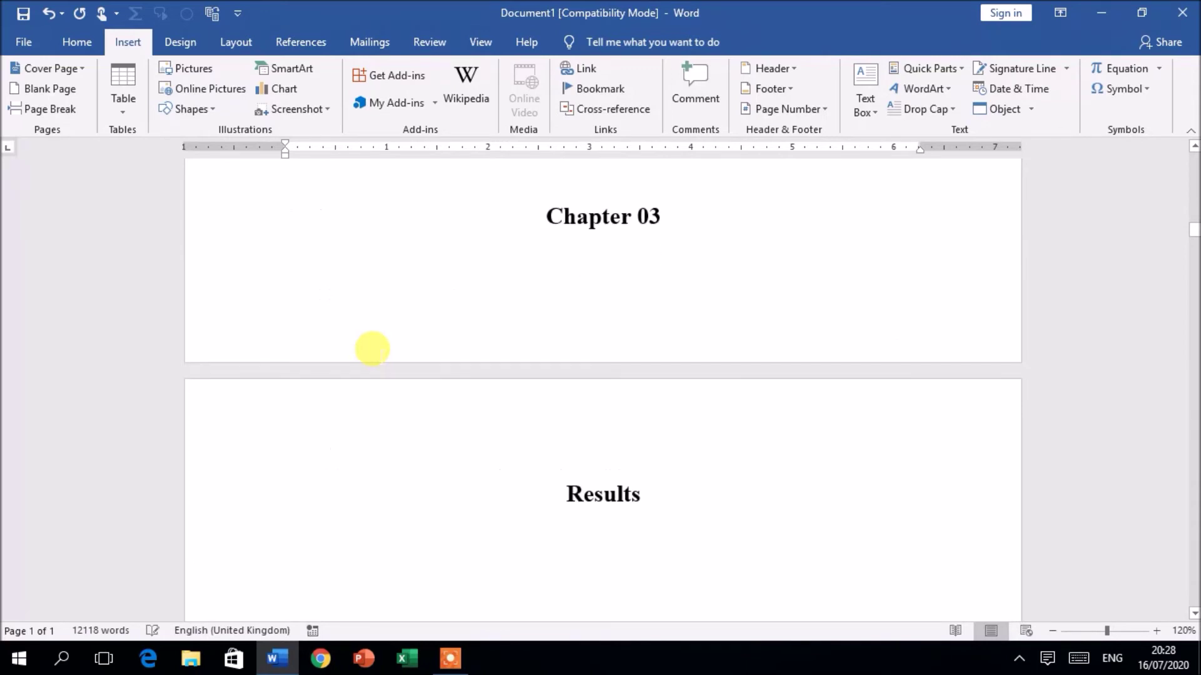
pyautogui.scroll(10, 391, 336)
pyautogui.scroll(-8, 413, 346)
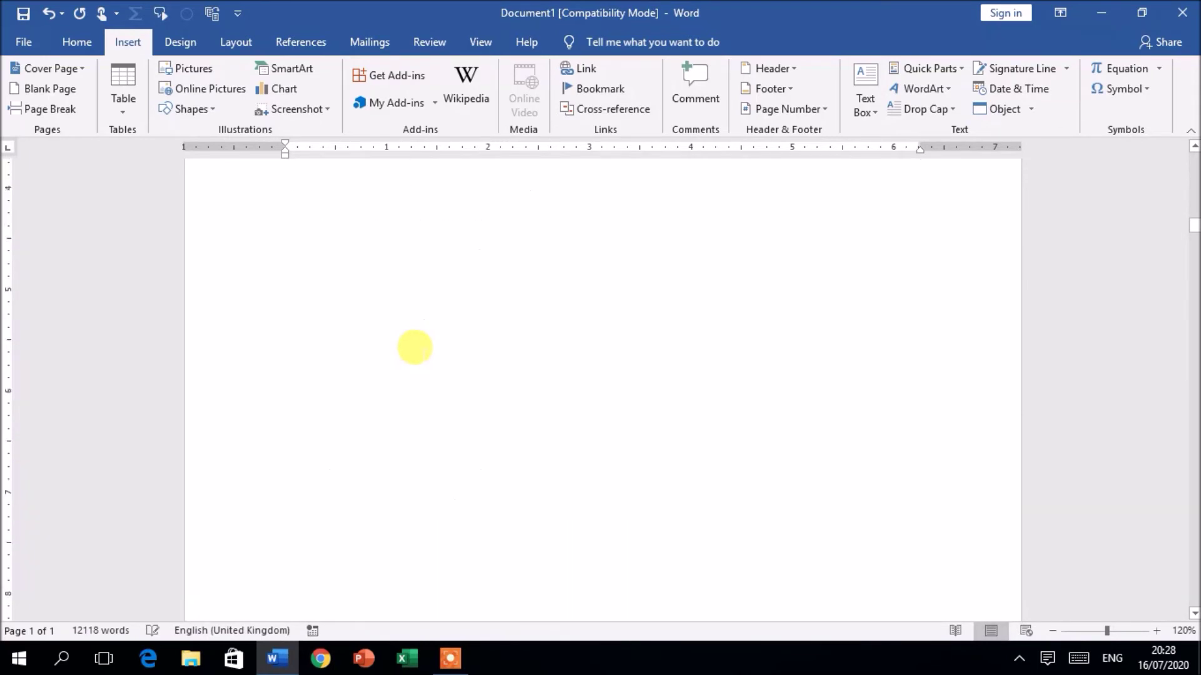
# Examine the inserted Chapter 03 Results, from the Results title page through its text and tables to Table 3.10.
pyautogui.click(502, 207)
pyautogui.scroll(-5, 494, 250)
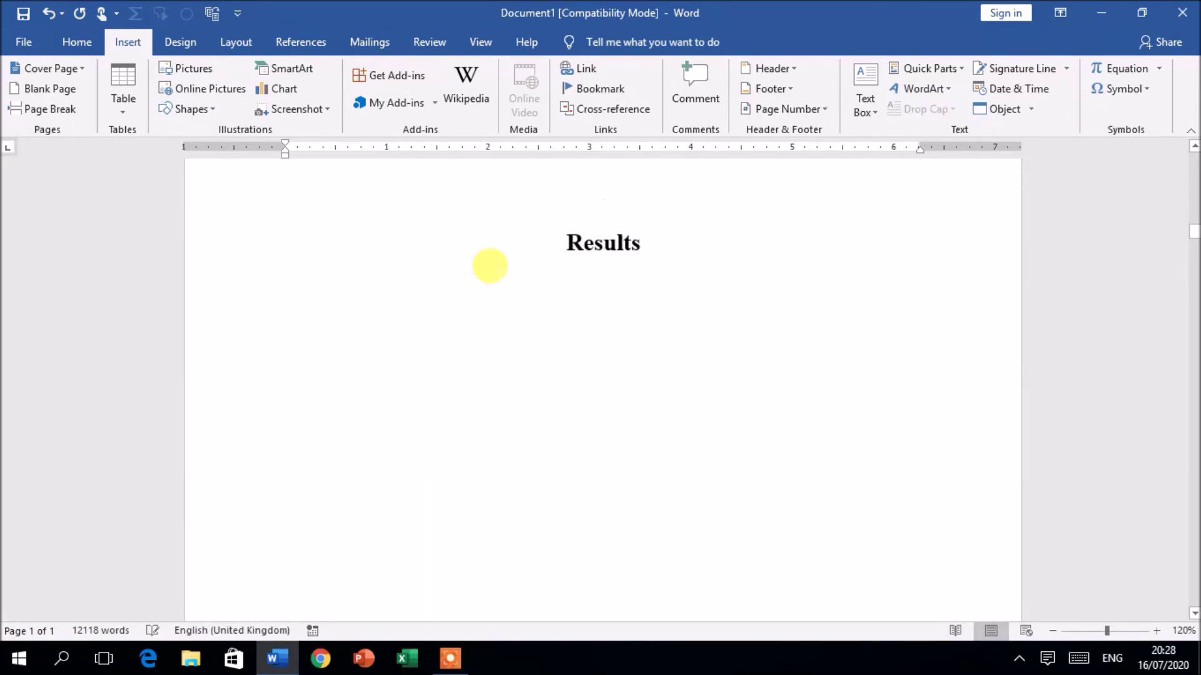
pyautogui.scroll(-20, 490, 265)
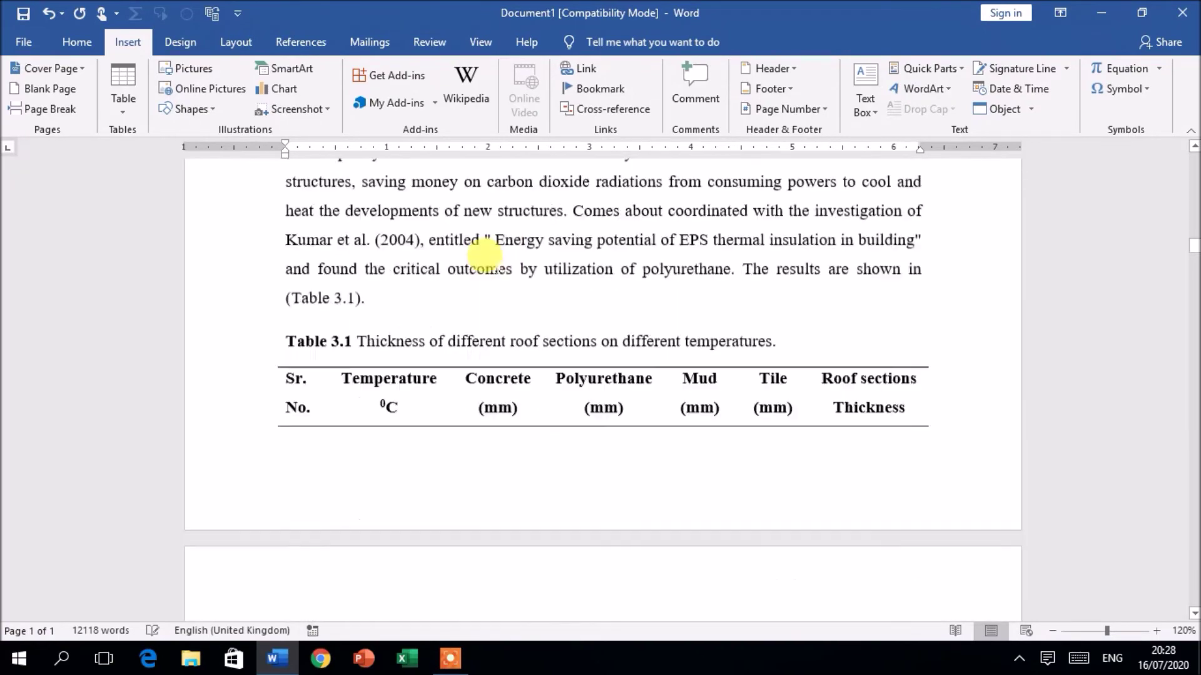
pyautogui.scroll(-20, 491, 261)
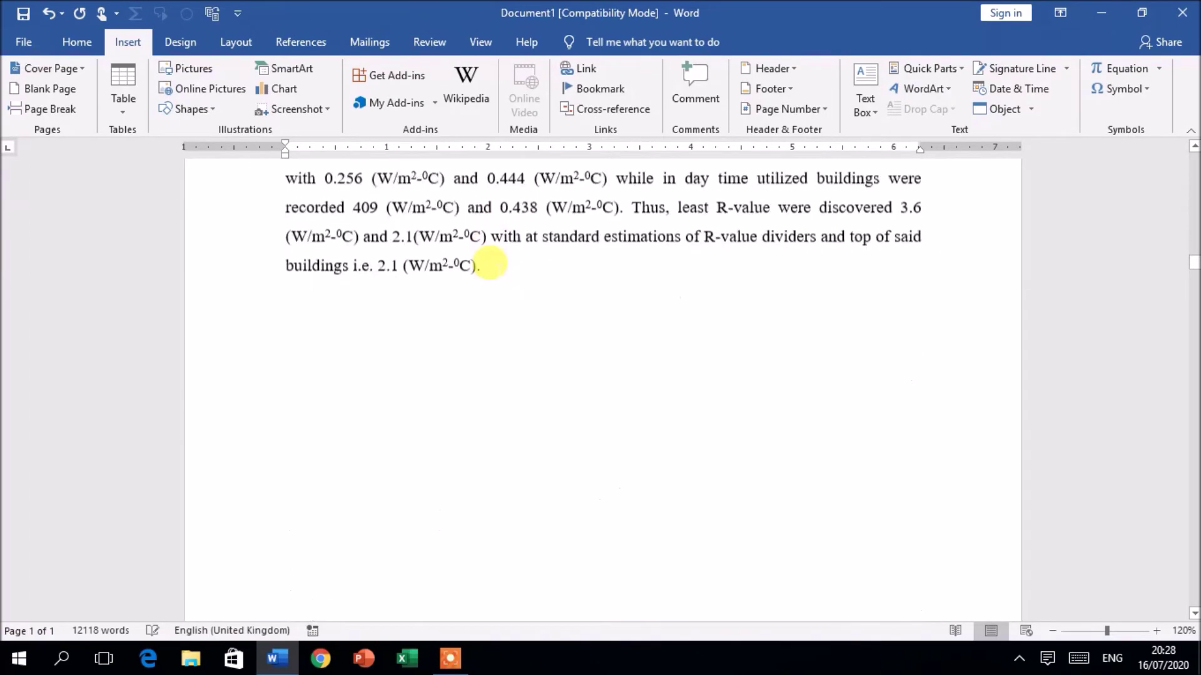
pyautogui.scroll(-20, 490, 263)
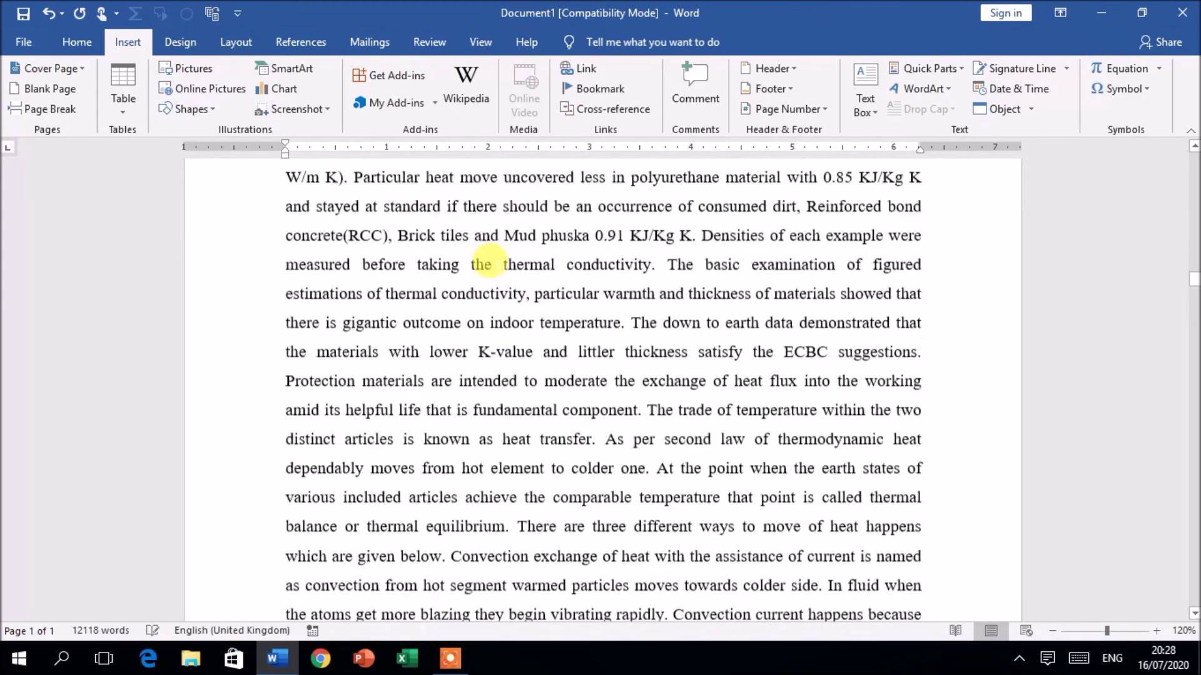
pyautogui.scroll(-15, 491, 262)
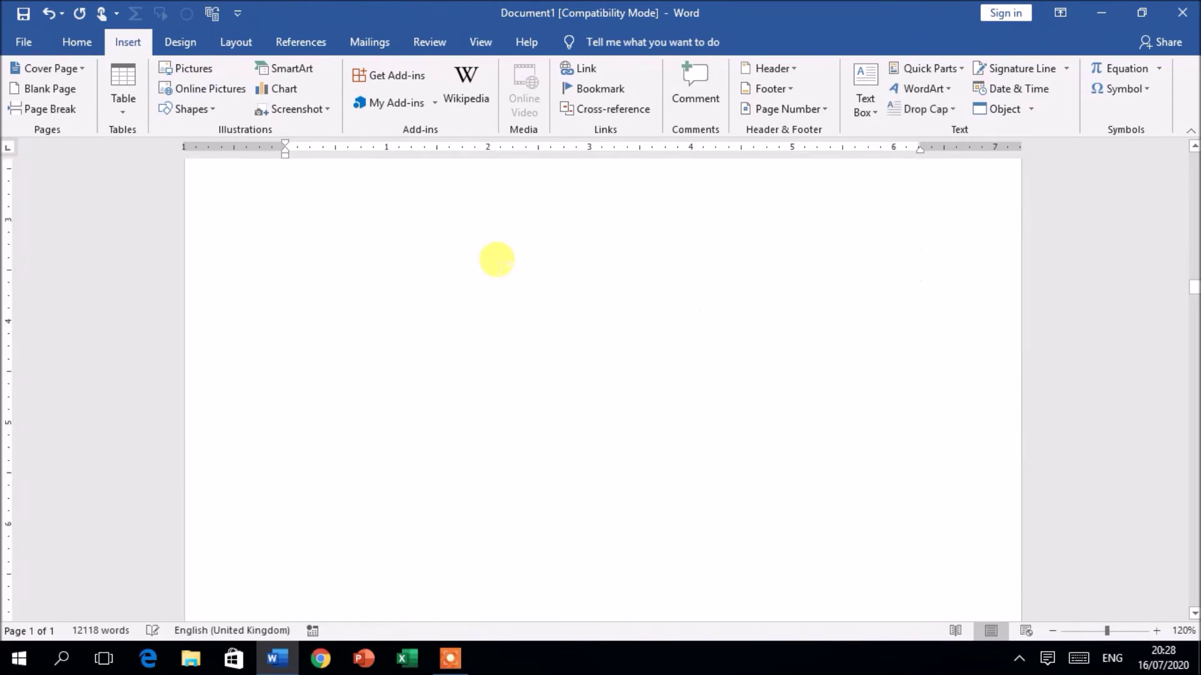
pyautogui.scroll(-20, 494, 259)
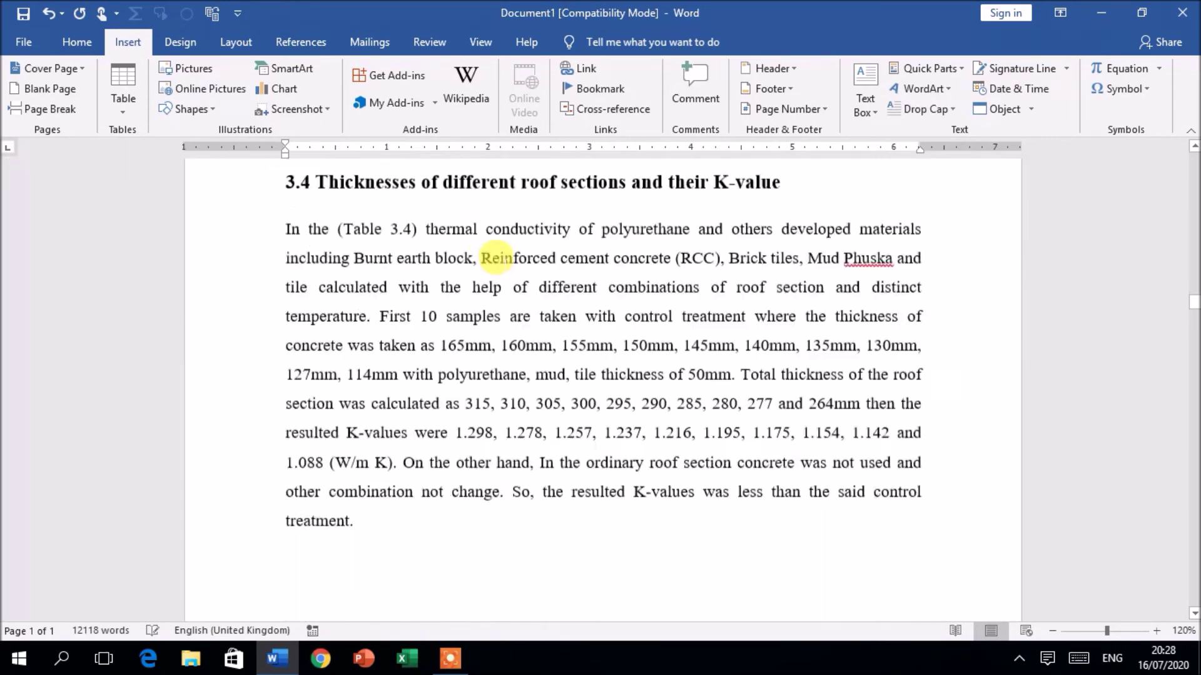
pyautogui.scroll(-20, 496, 257)
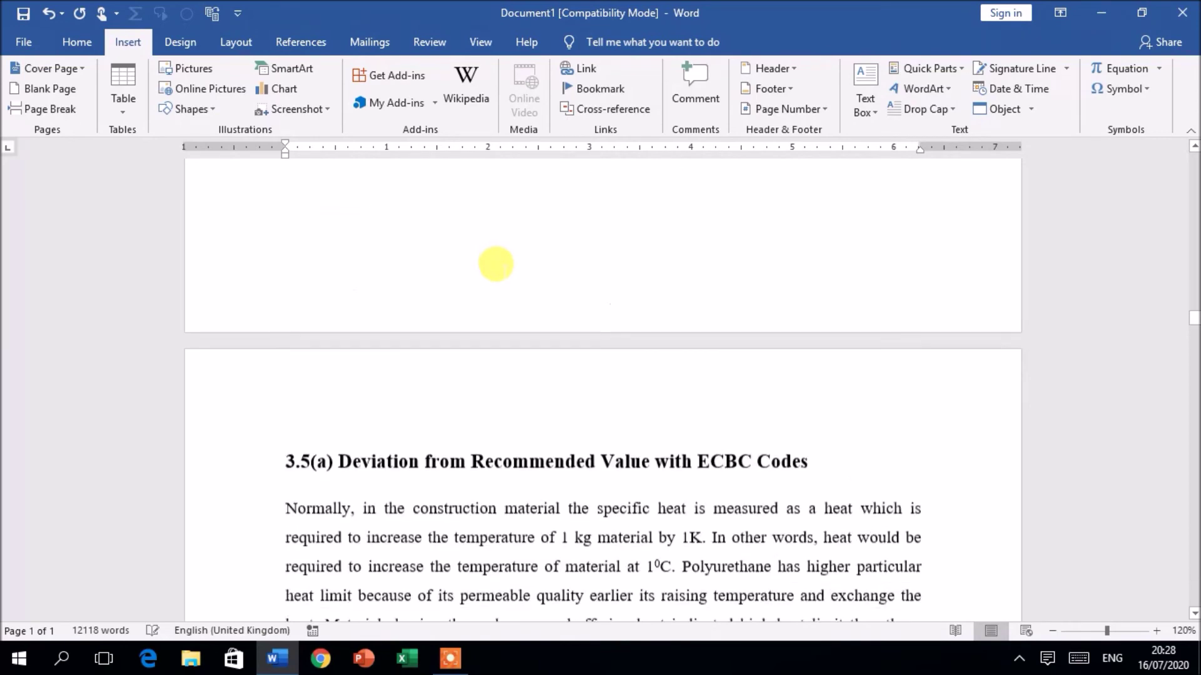
pyautogui.scroll(-20, 494, 267)
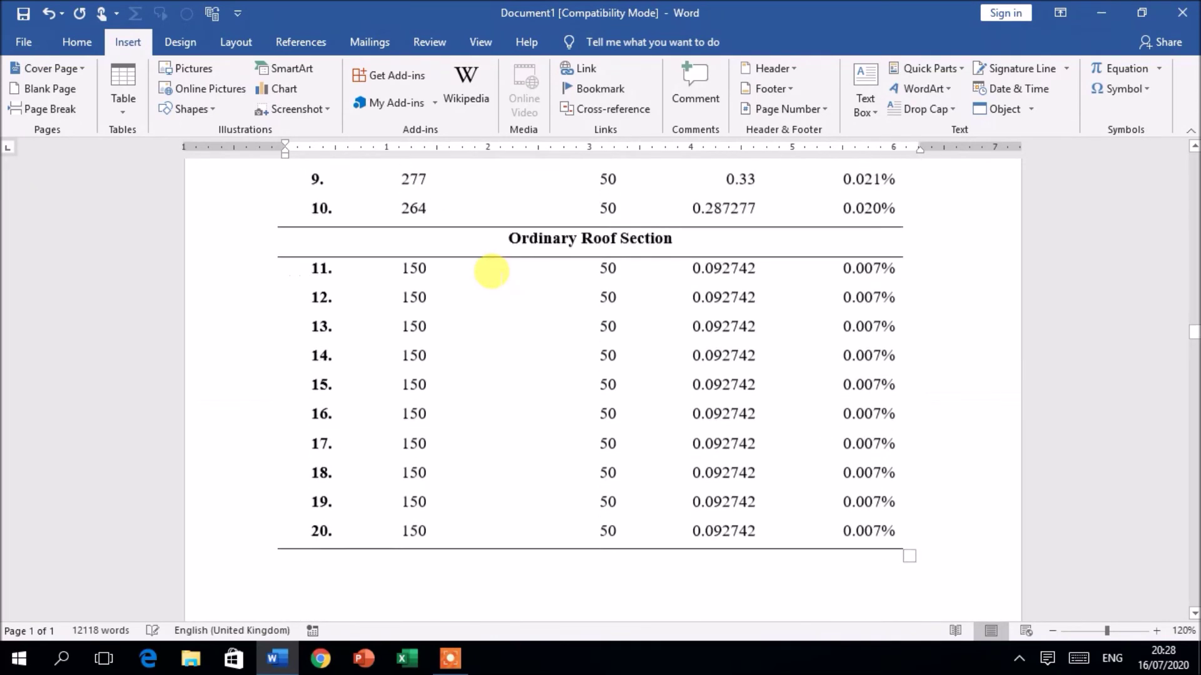
pyautogui.scroll(-15, 400, 269)
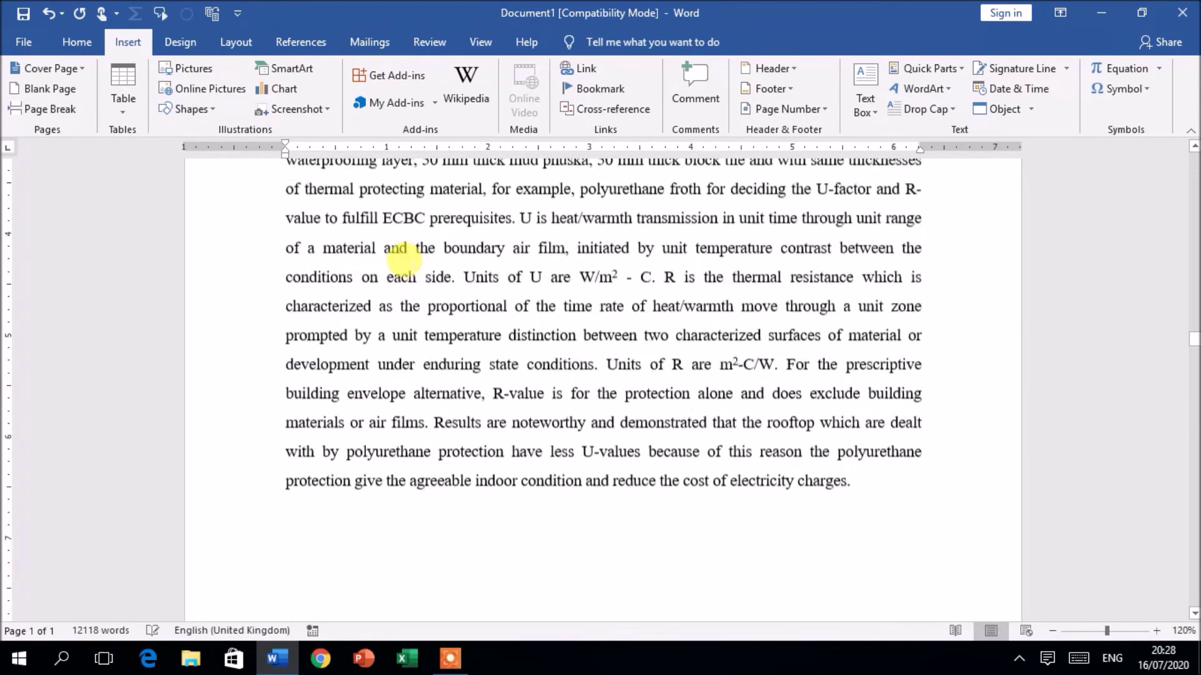
pyautogui.scroll(-10, 413, 266)
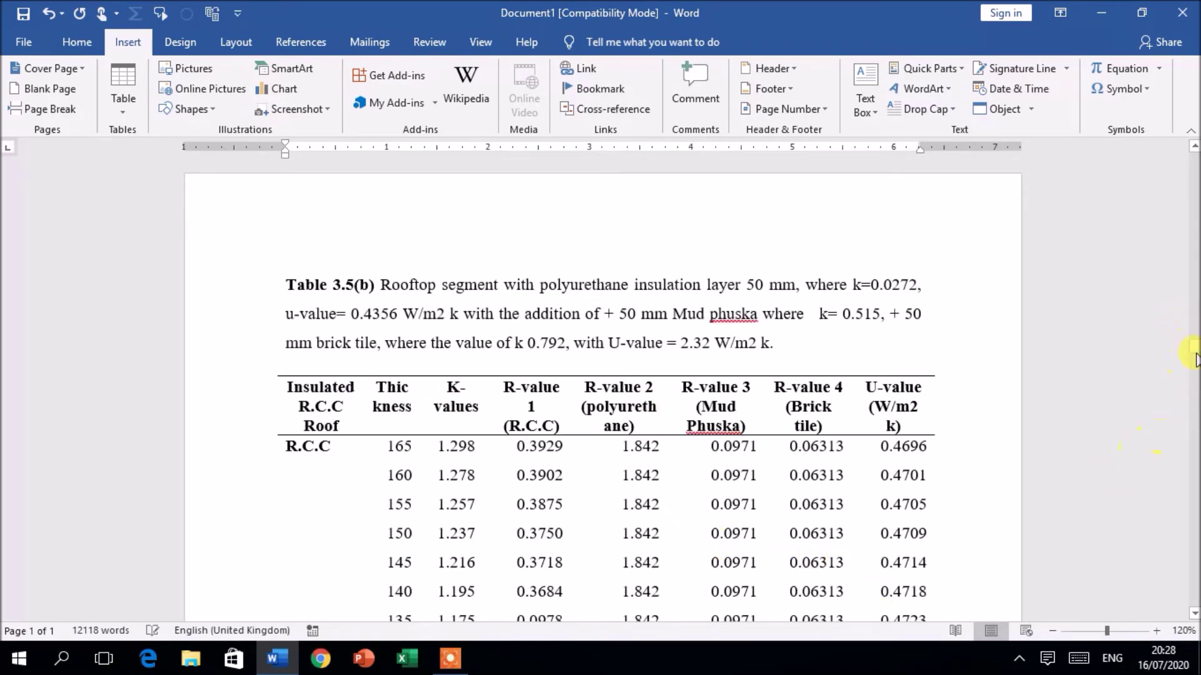
pyautogui.moveTo(1196, 350); pyautogui.dragTo(1123, 327)
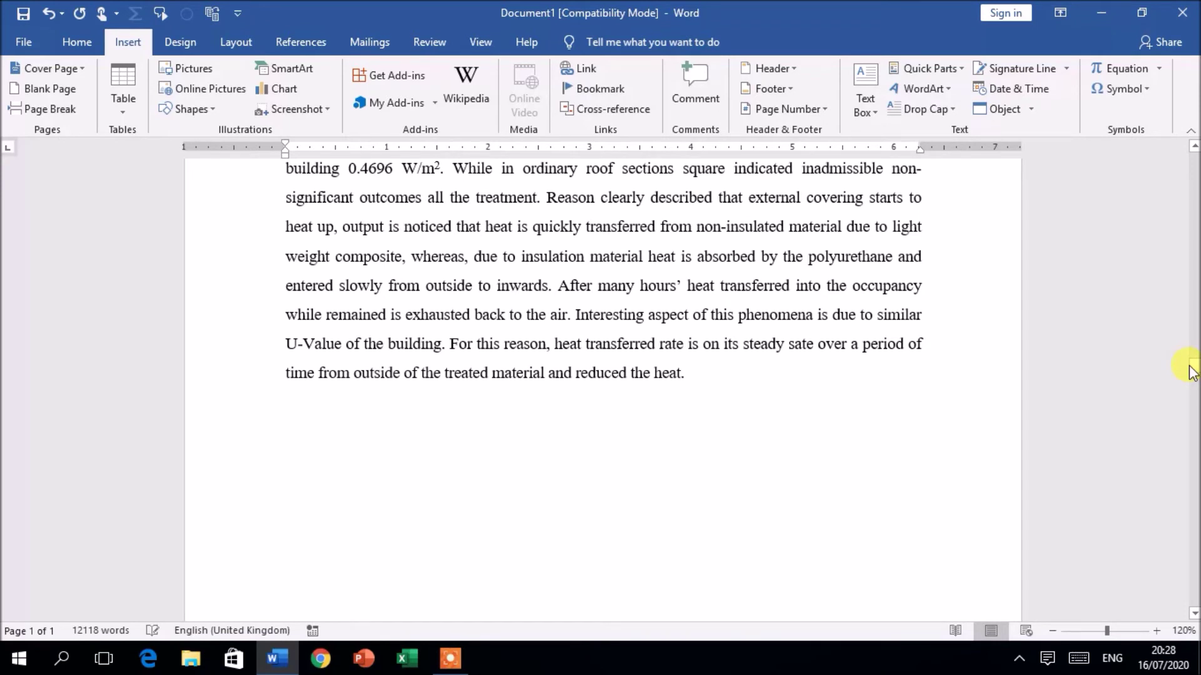
pyautogui.moveTo(1194, 449); pyautogui.dragTo(1193, 451)
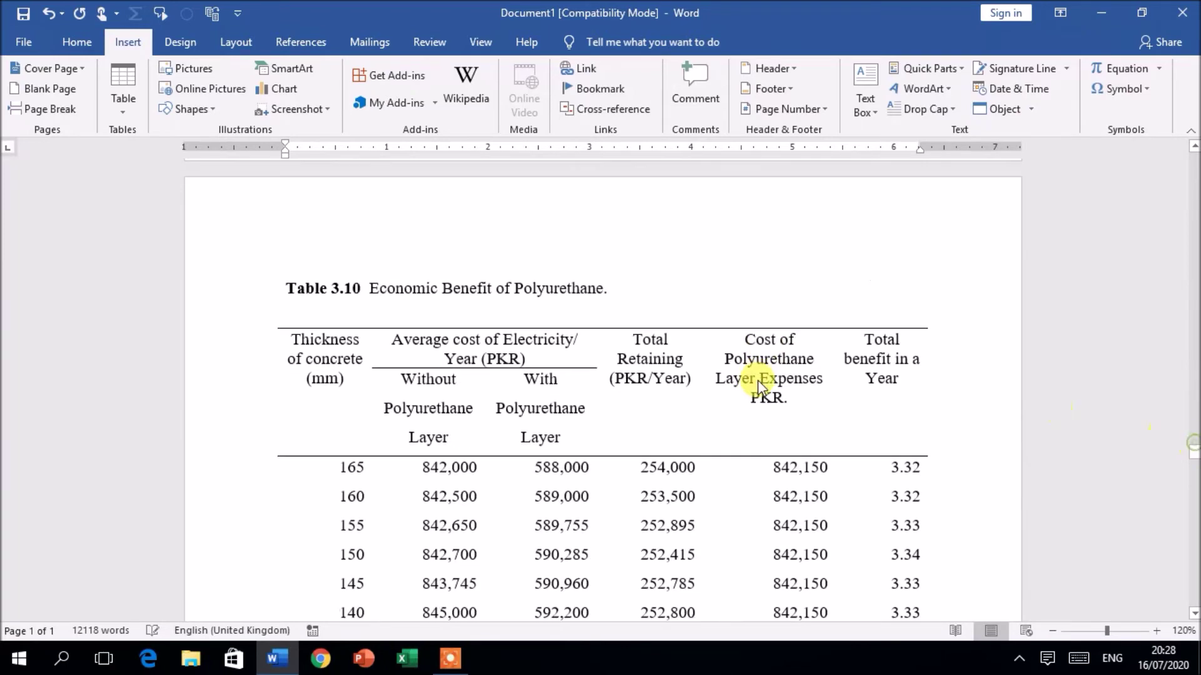
pyautogui.scroll(-5, 550, 209)
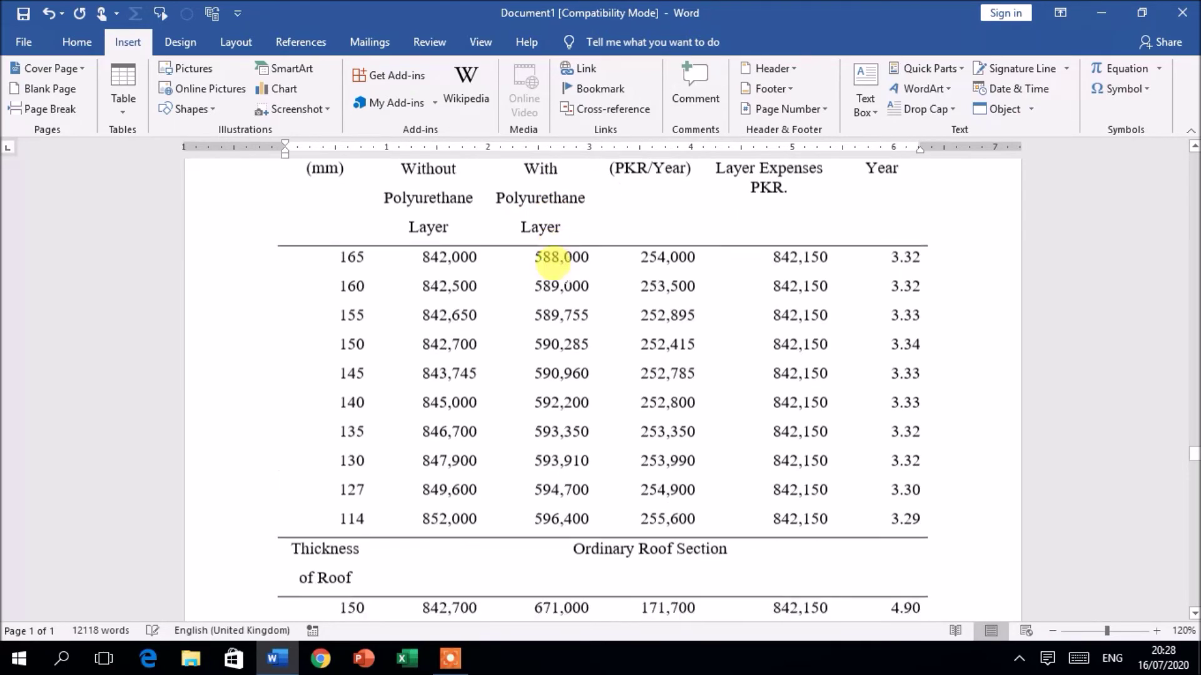
# Check the Chapter 05 References title page and list, and review the Chapter 04 text back to the 4. Discussions heading.
pyautogui.moveTo(1194, 466); pyautogui.dragTo(1195, 488)
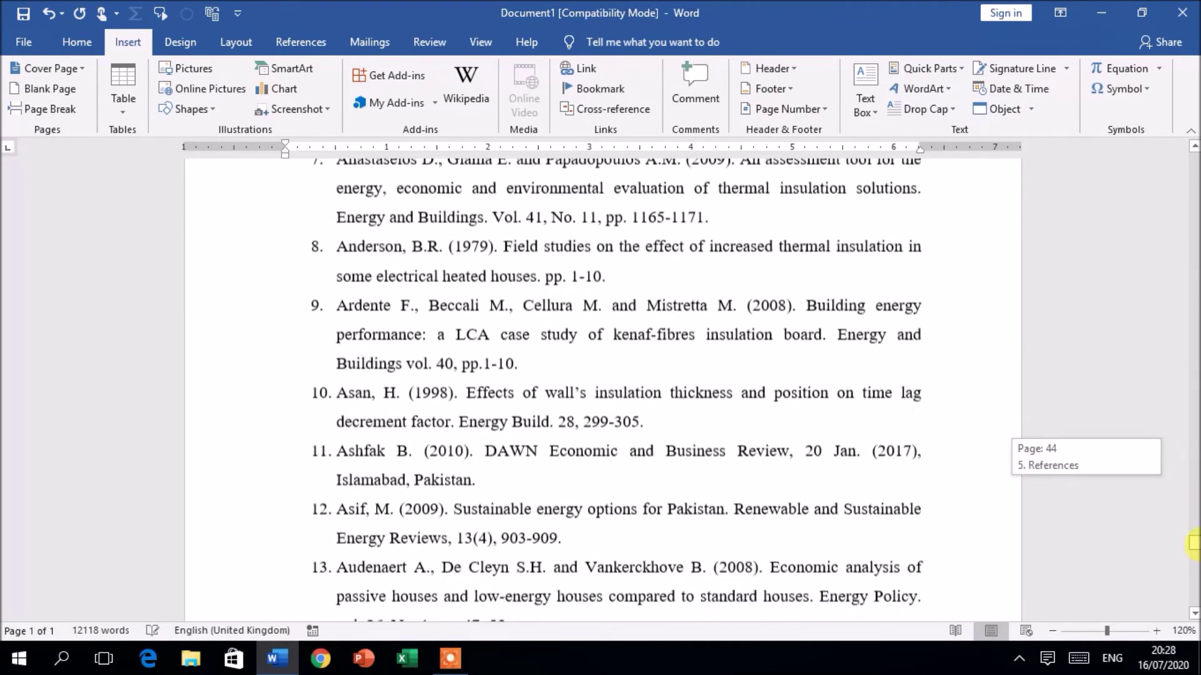
pyautogui.scroll(7, 594, 353)
pyautogui.scroll(15, 500, 327)
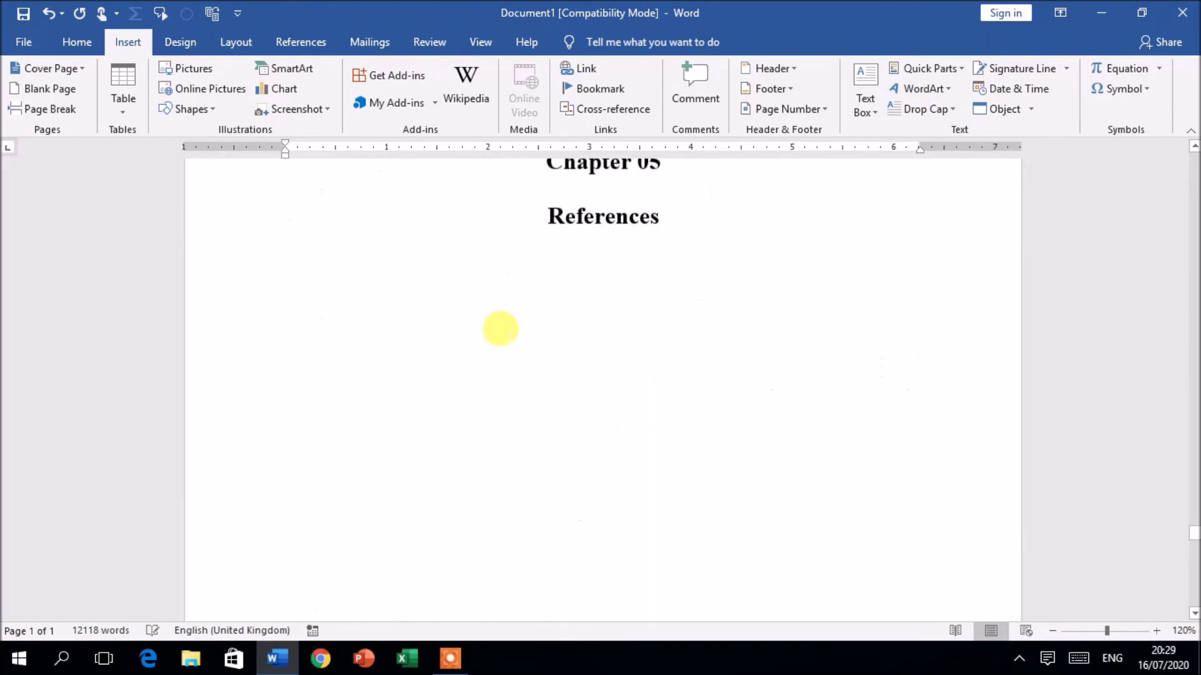
pyautogui.scroll(15, 506, 328)
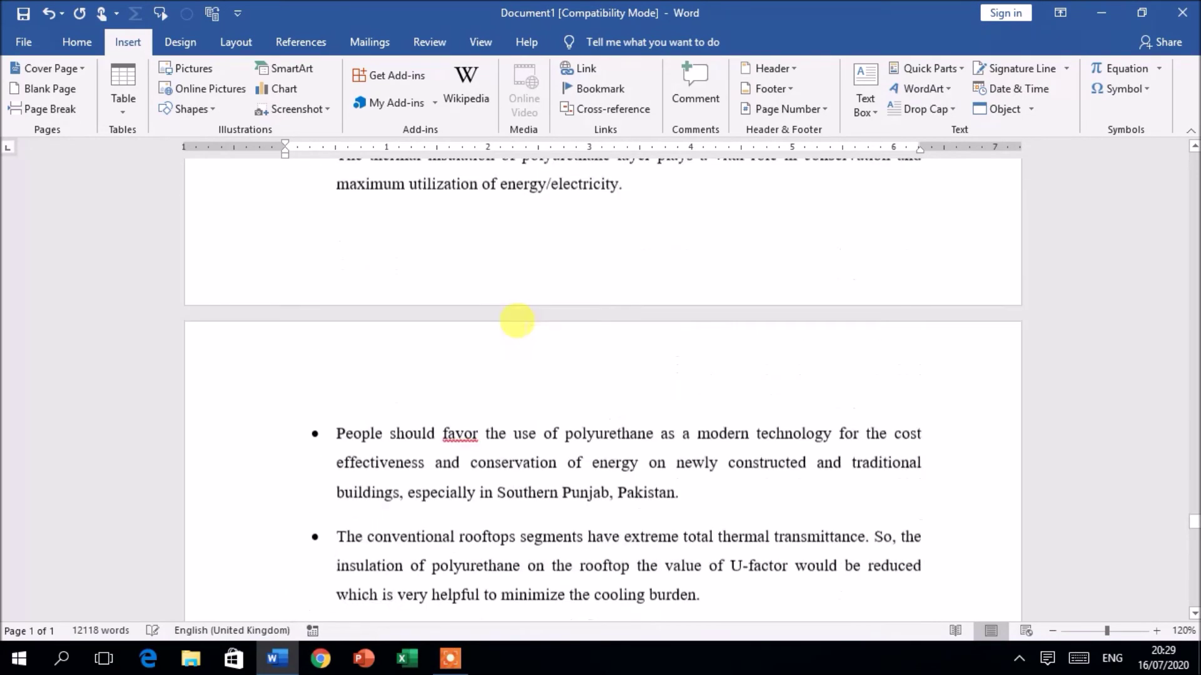
pyautogui.scroll(15, 525, 308)
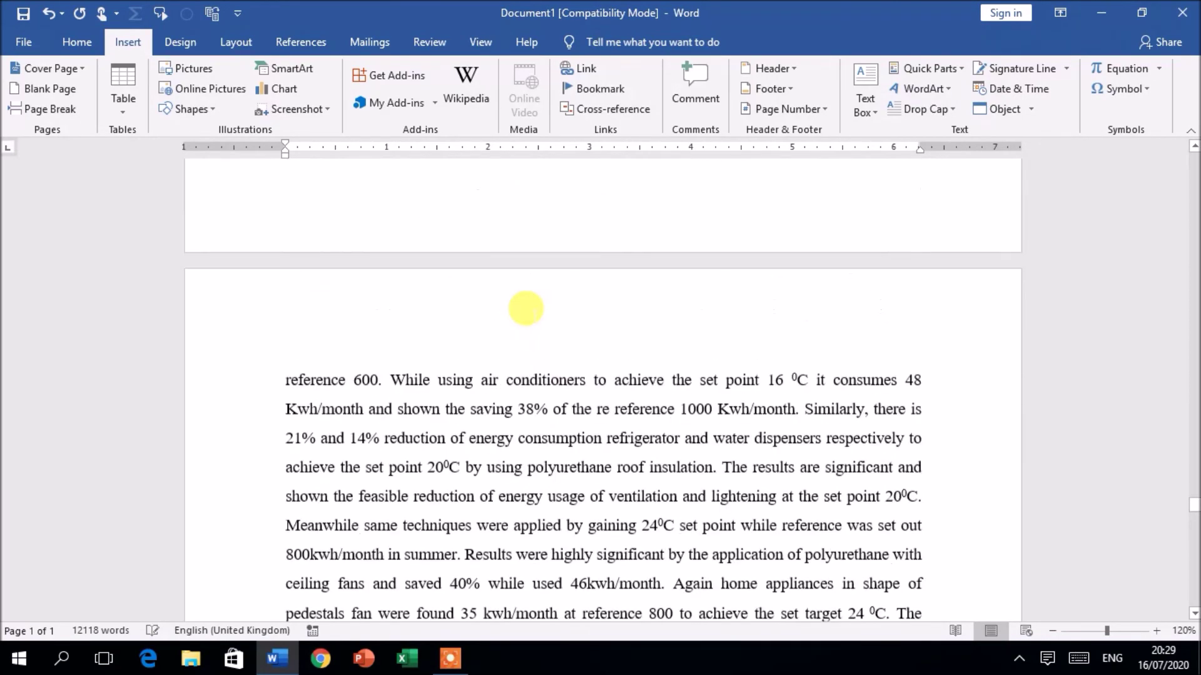
pyautogui.scroll(12, 528, 306)
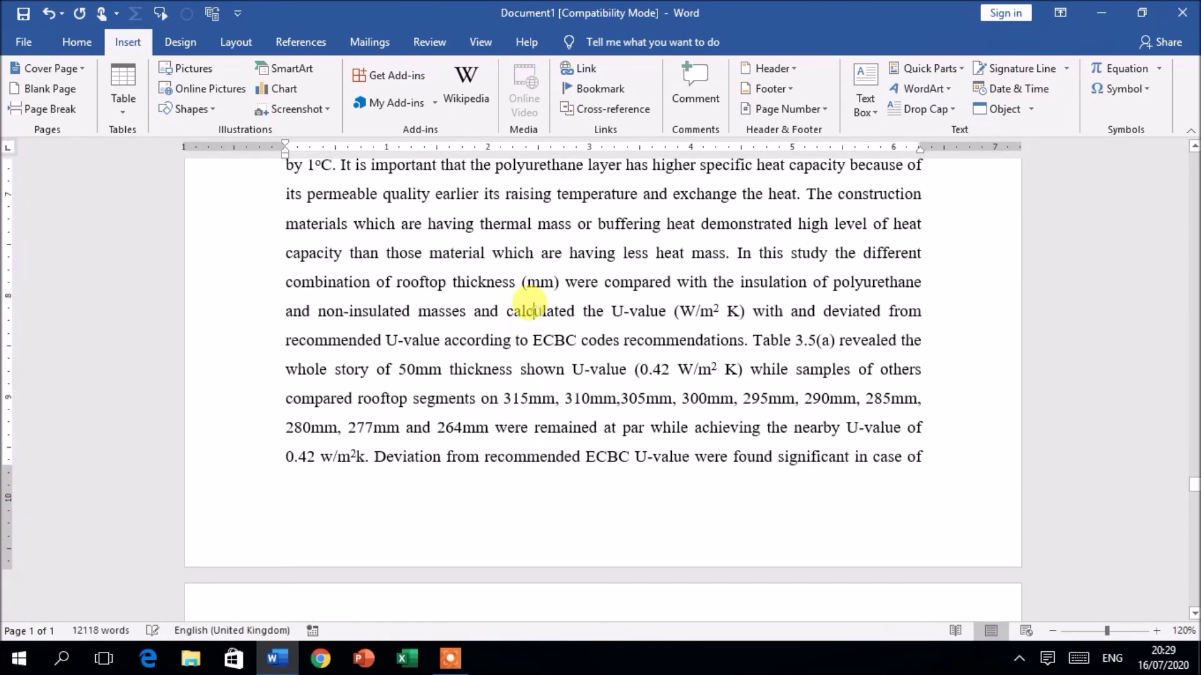
pyautogui.scroll(8, 529, 306)
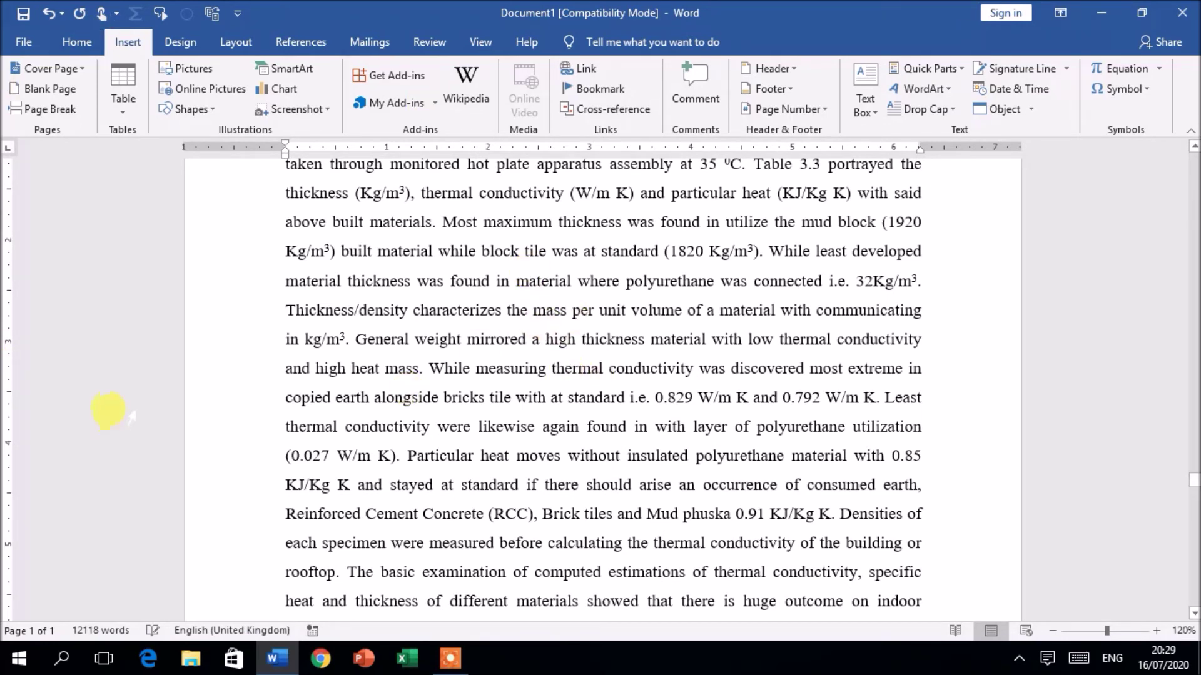
pyautogui.scroll(15, 711, 490)
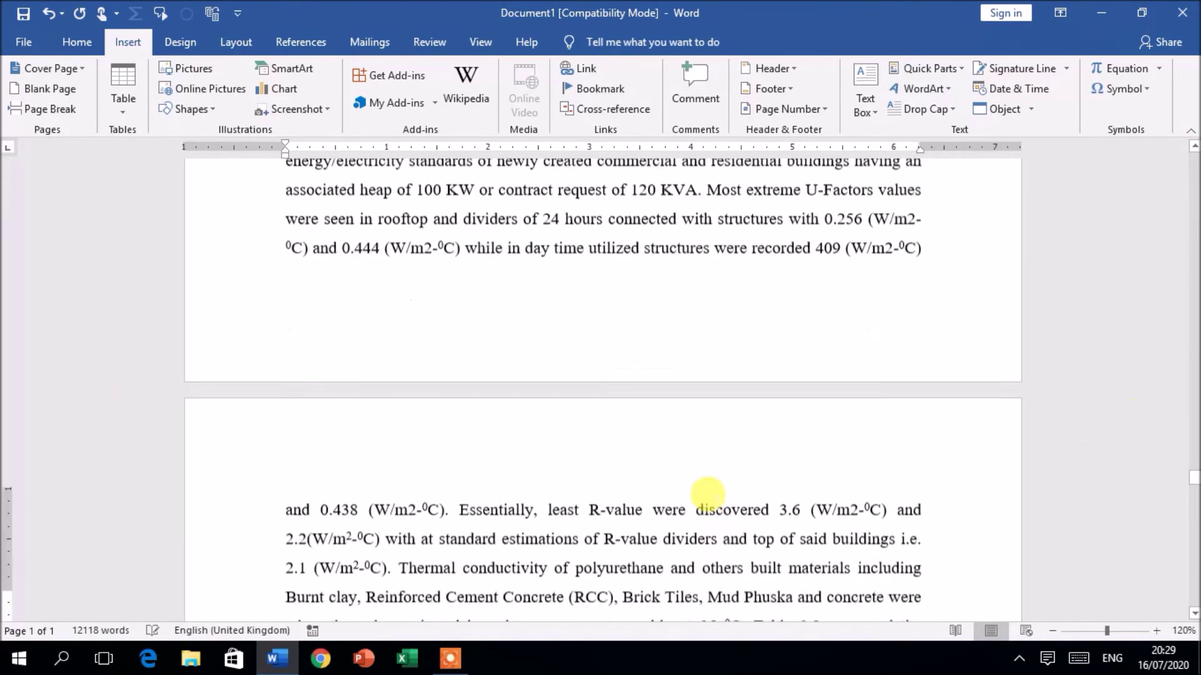
pyautogui.scroll(5, 696, 440)
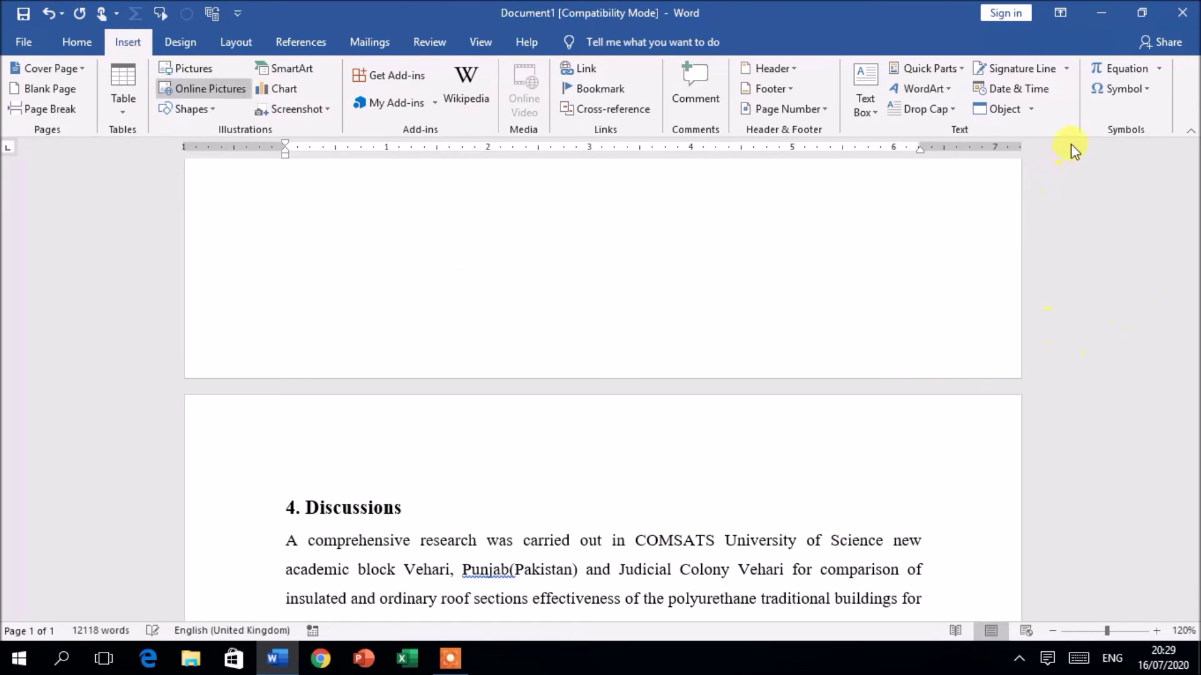
# Show the Object insertion options including Text from File, dismiss them, and view the Chapter 04 Discussions title page.
pyautogui.click(1032, 110)
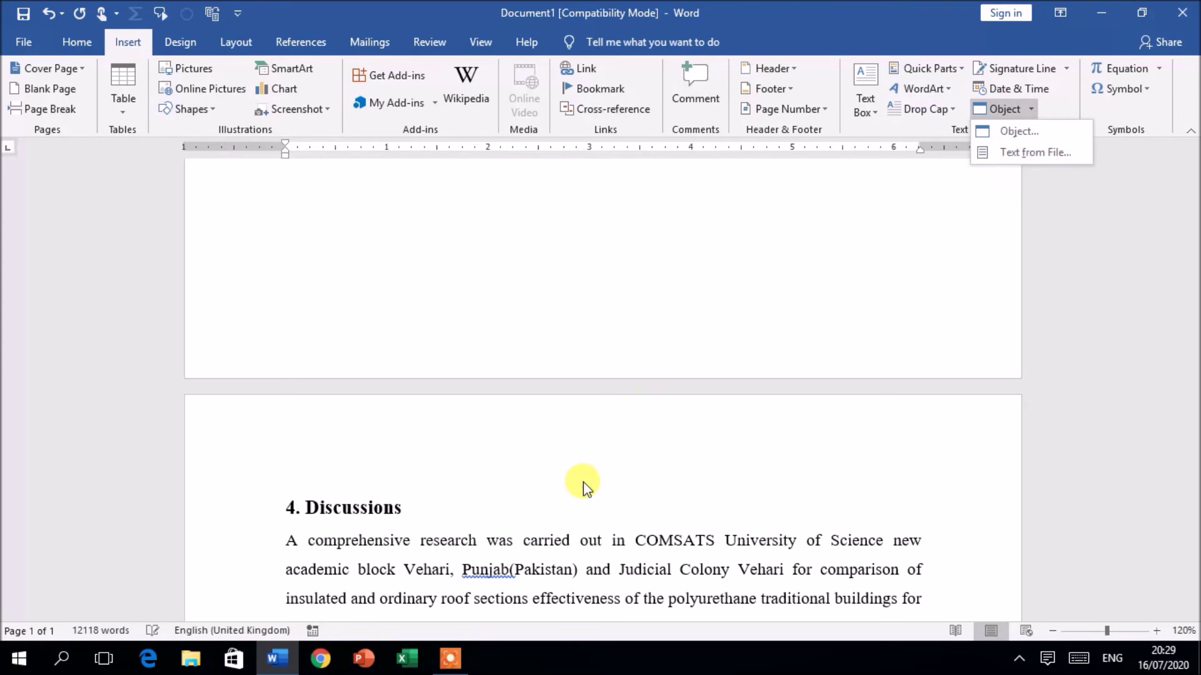
pyautogui.click(566, 556)
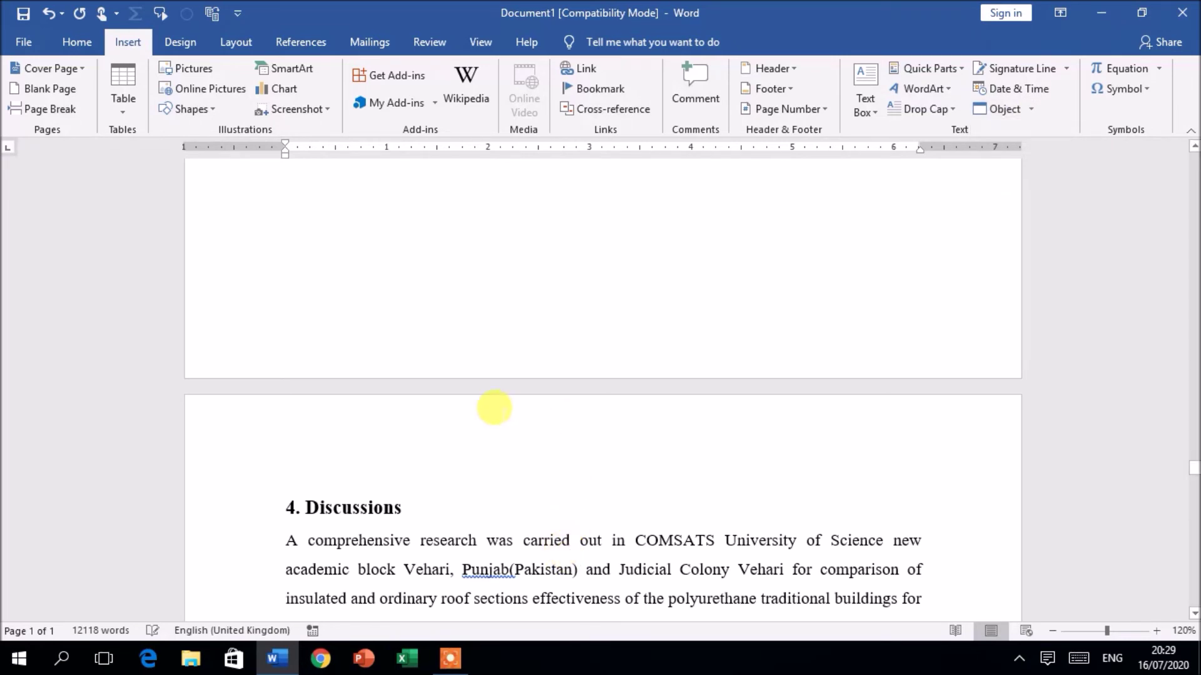
pyautogui.scroll(10, 487, 402)
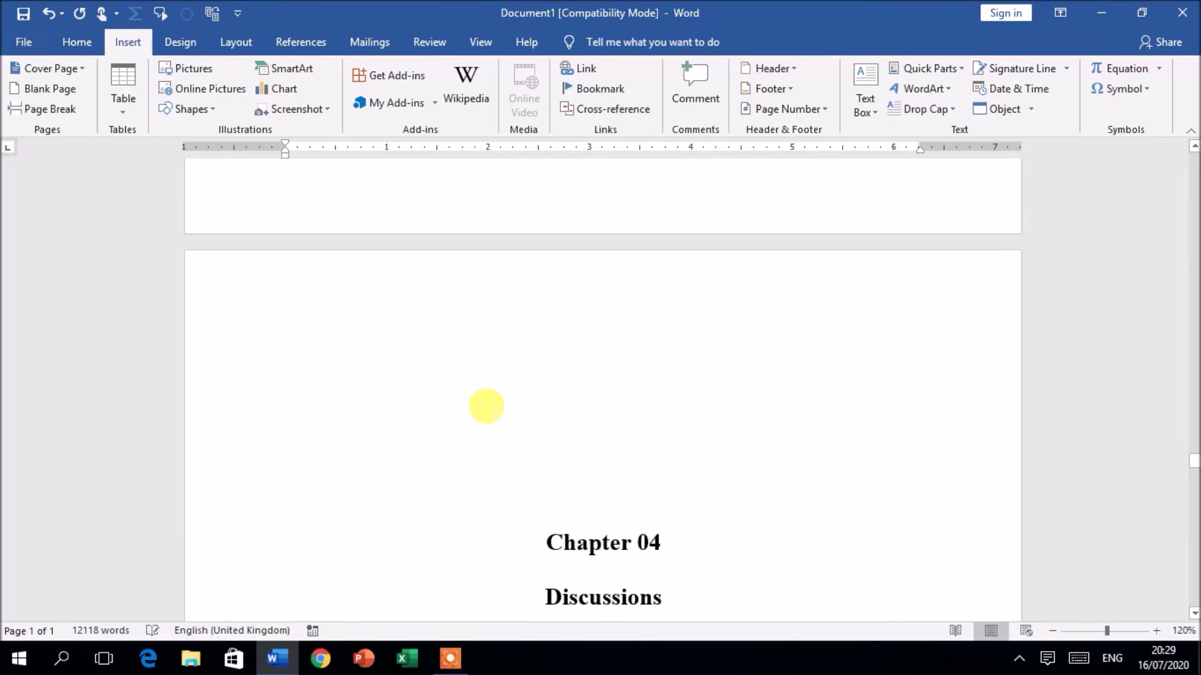
# Check the transition from the roof thickness tables to the Chapter 04 title page, and select the Chapter 04 Discussions title lines.
pyautogui.scroll(-3, 486, 403)
pyautogui.scroll(20, 486, 402)
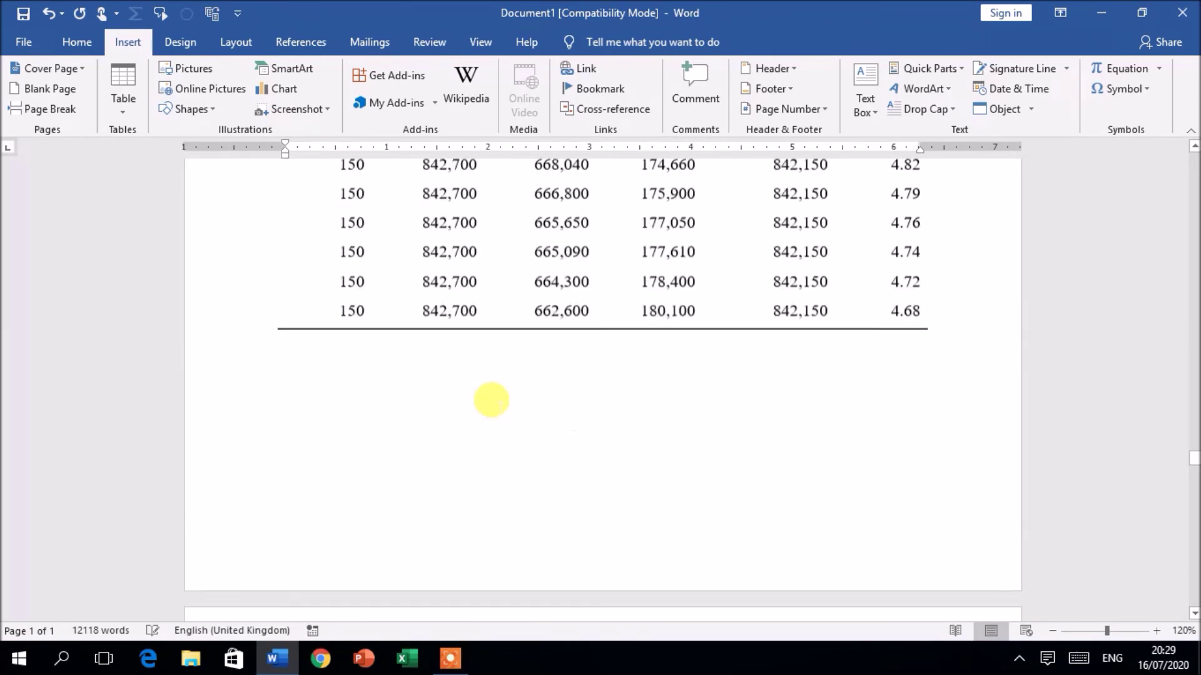
pyautogui.scroll(4, 493, 395)
pyautogui.scroll(-20, 493, 346)
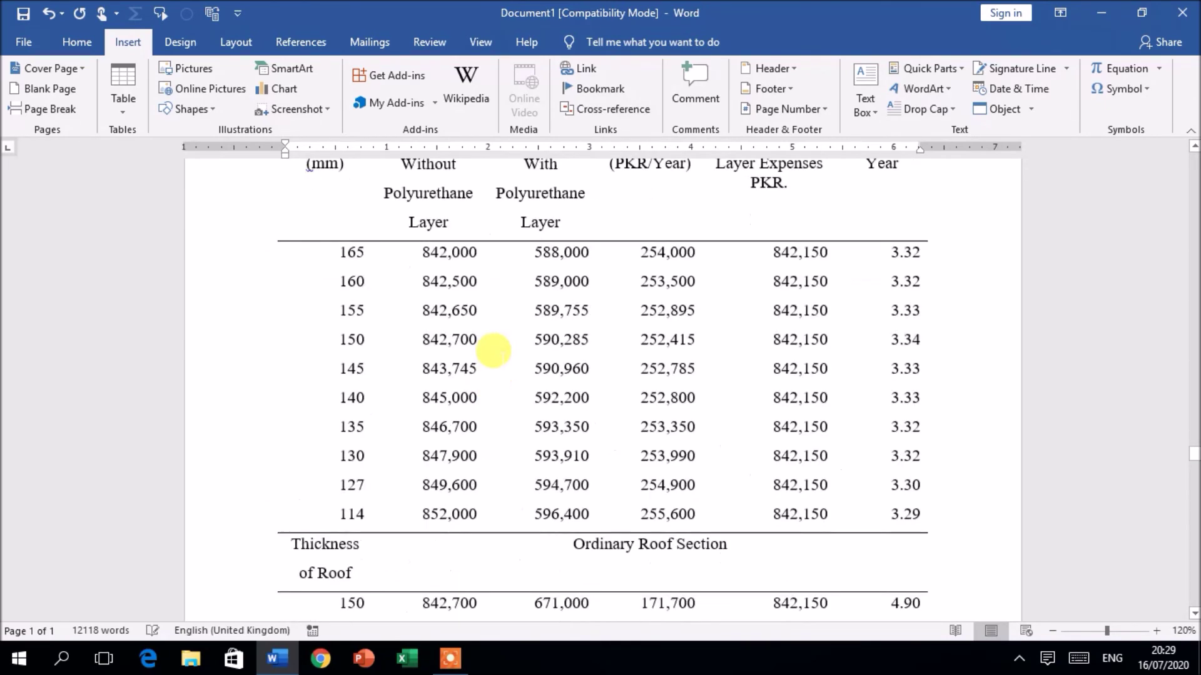
pyautogui.scroll(-5, 494, 346)
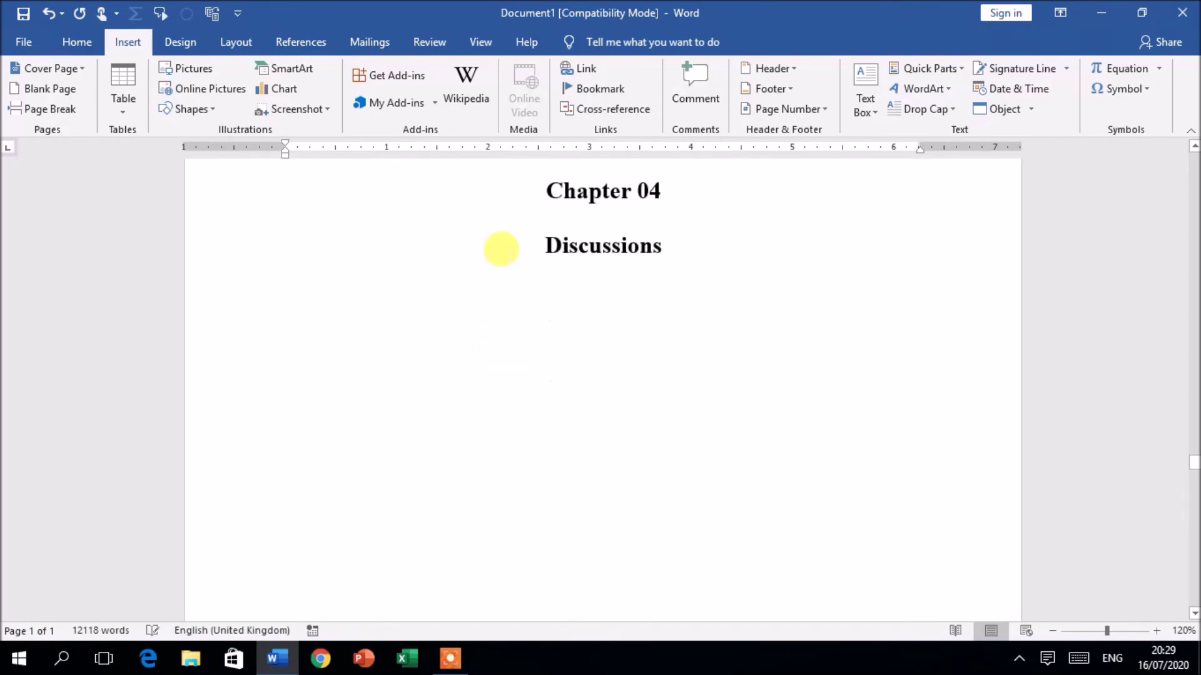
pyautogui.click(546, 191)
pyautogui.moveTo(561, 185); pyautogui.dragTo(689, 257)
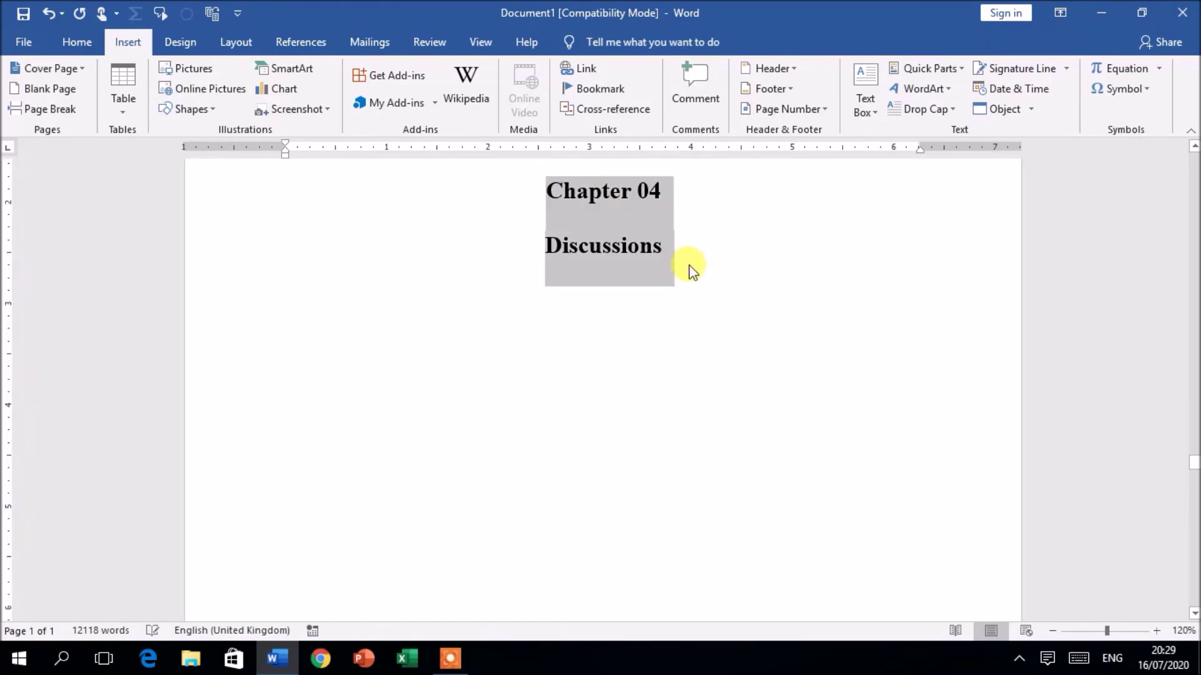
pyautogui.press('Delete')
# Review the 4. Discussions section from its heading down through the body text, clearing the title selection.
pyautogui.scroll(-12, 669, 305)
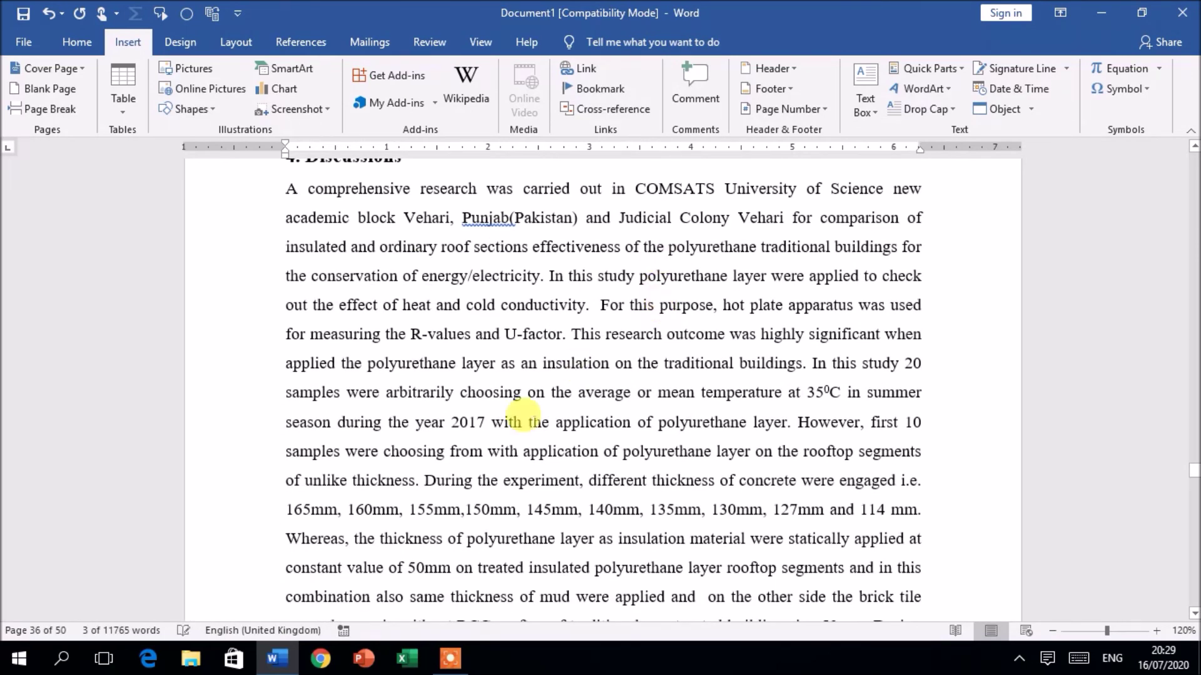
pyautogui.click(519, 363)
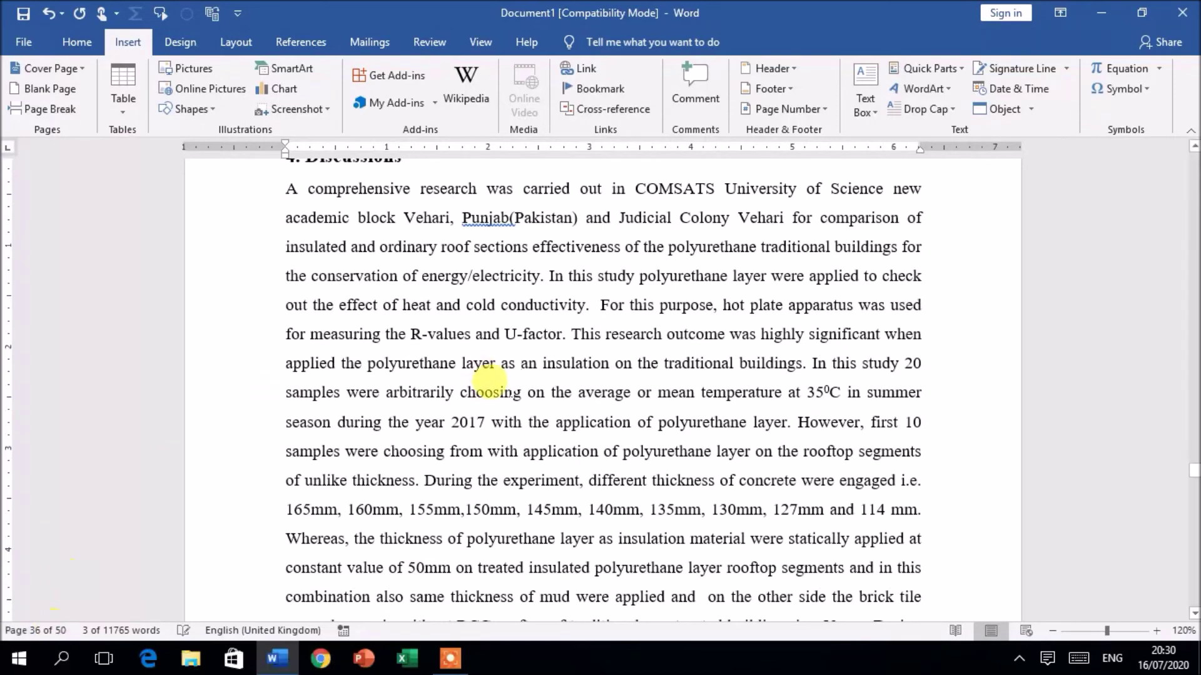
pyautogui.scroll(4, 513, 325)
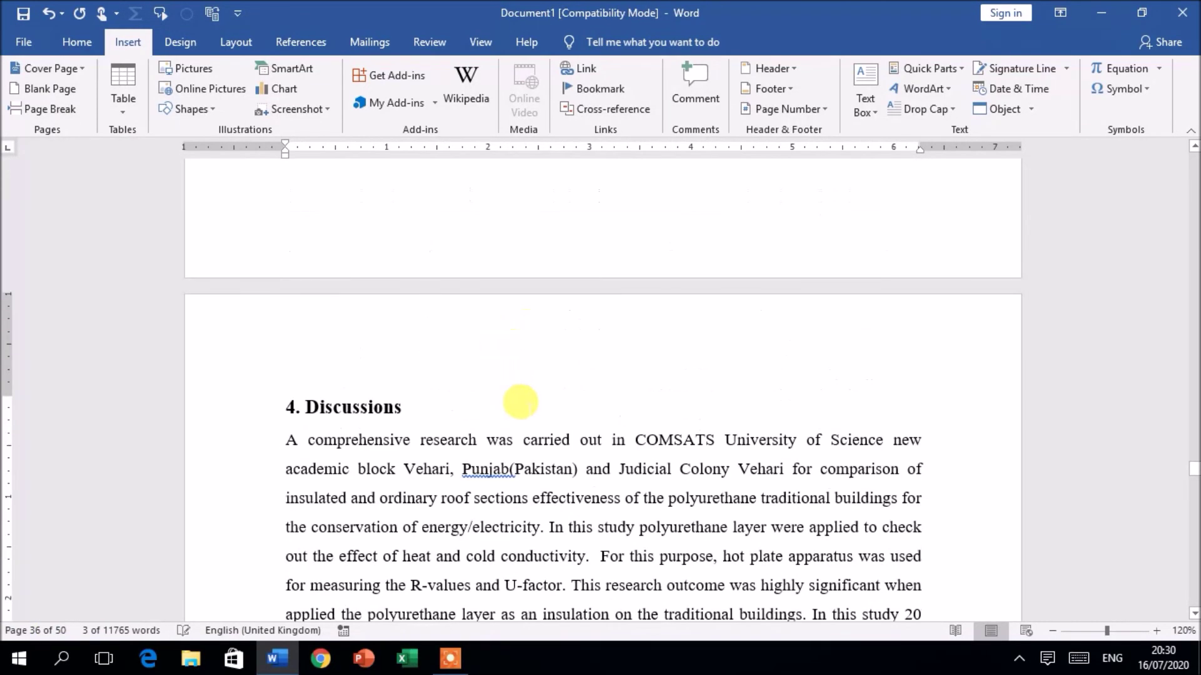
pyautogui.click(520, 402)
pyautogui.scroll(-8, 529, 416)
pyautogui.scroll(-5, 529, 424)
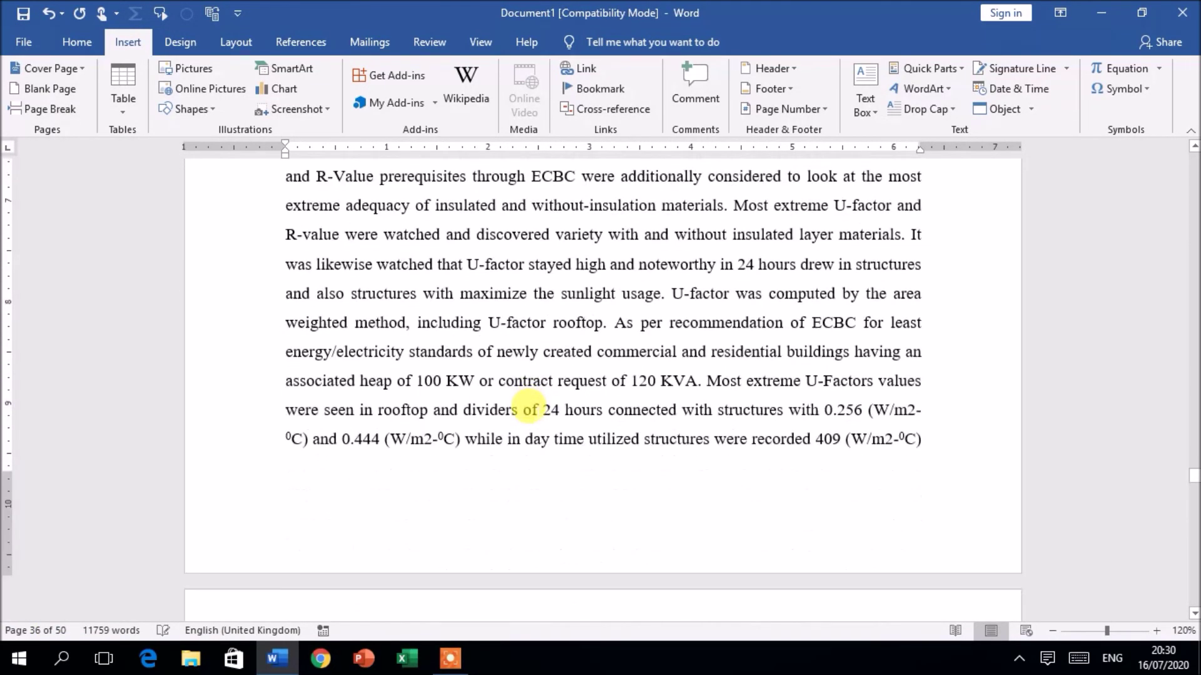